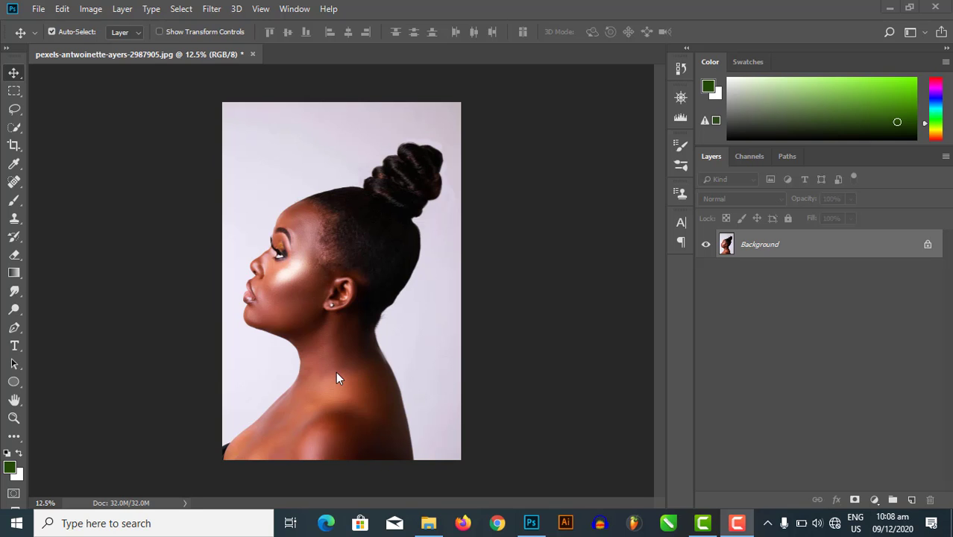
Step: Quick-select the woman's skin from the shoulders to the lower neck and copy it to a new layer
key("ctrl+plus")
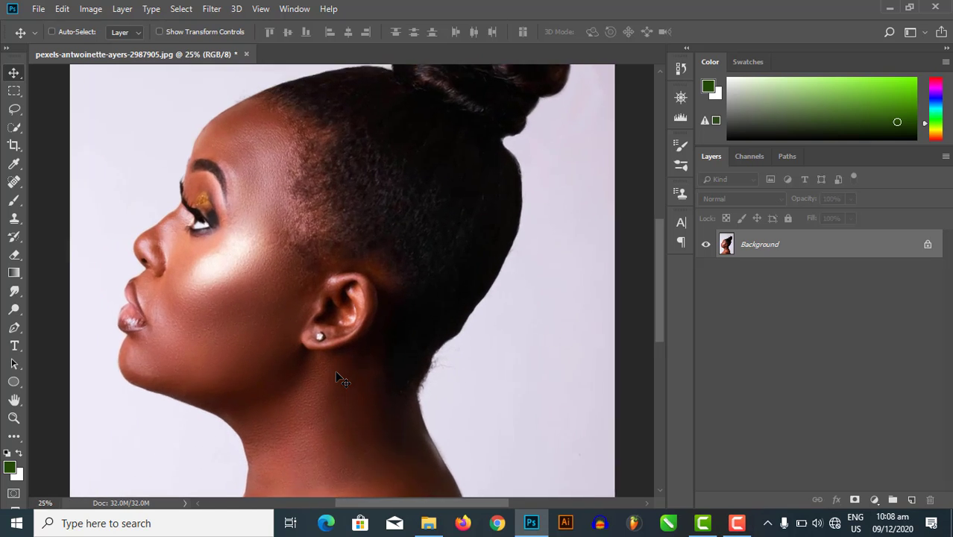
key("ctrl+plus")
key("ctrl+plus")
left_click_drag(656, 274, 659, 361)
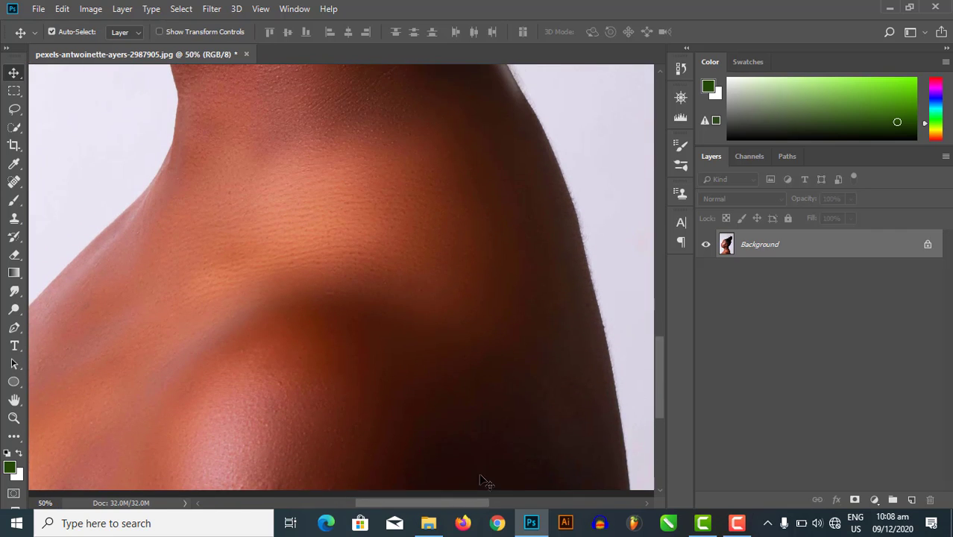
left_click_drag(472, 502, 453, 508)
key("ctrl+minus")
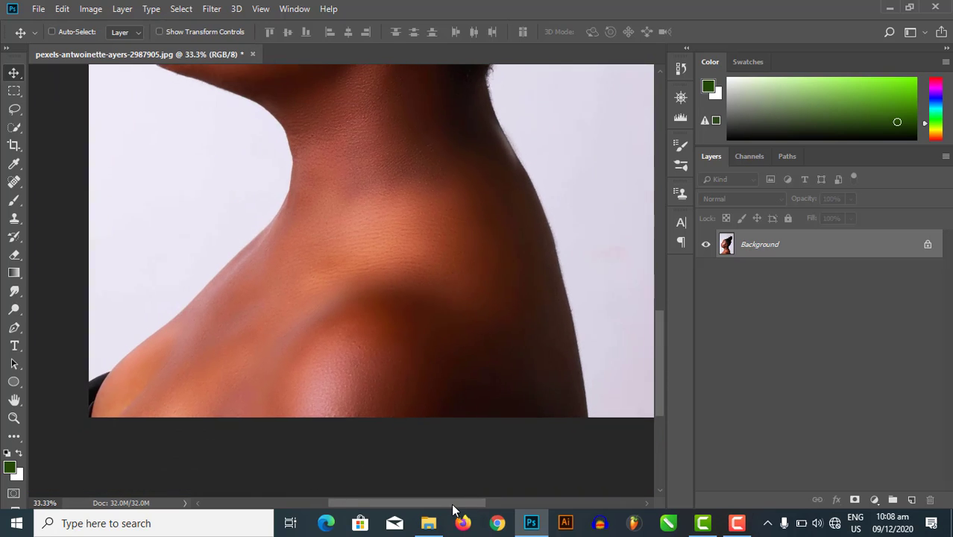
key("ctrl+minus")
key("ctrl+plus")
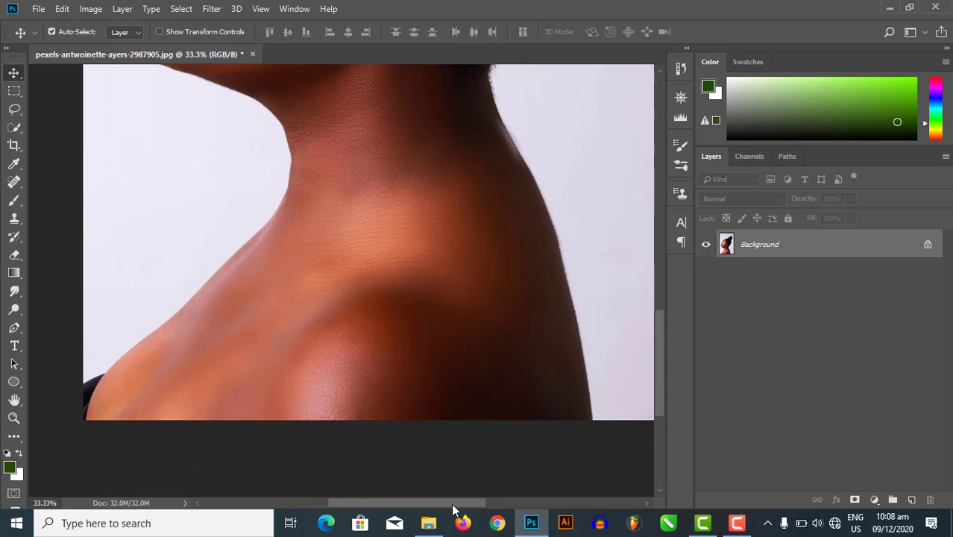
left_click(15, 129)
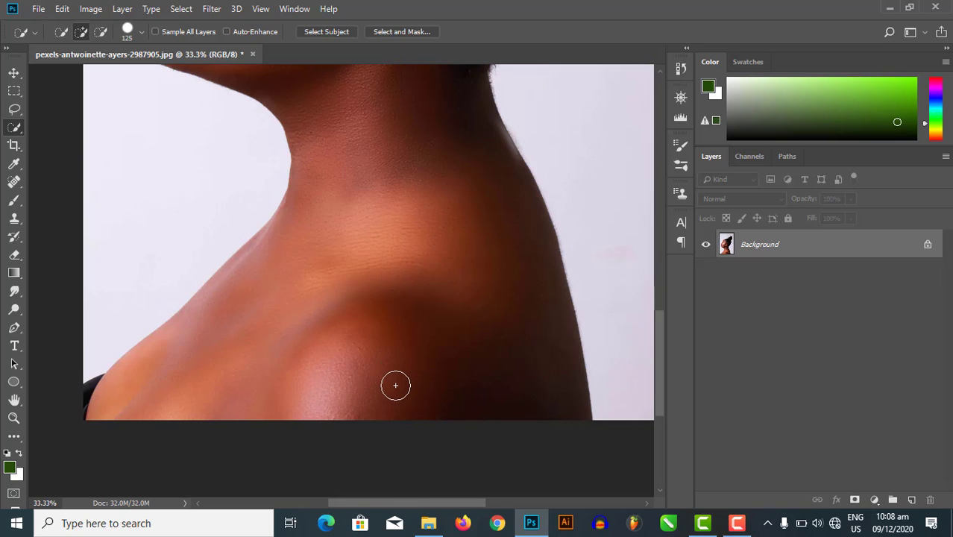
mouse_move(385, 383)
left_mouse_down()
mouse_move(317, 373)
mouse_move(232, 381)
mouse_move(176, 366)
mouse_move(249, 325)
mouse_move(274, 284)
mouse_move(362, 267)
mouse_move(406, 283)
mouse_move(399, 249)
mouse_move(661, 238)
mouse_move(656, 384)
mouse_move(656, 360)
left_mouse_up()
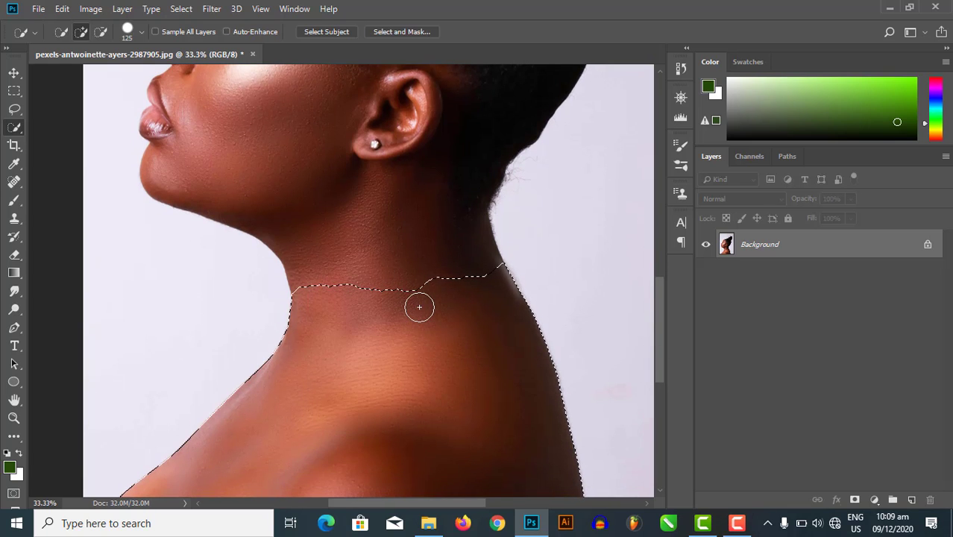
key("ctrl+j")
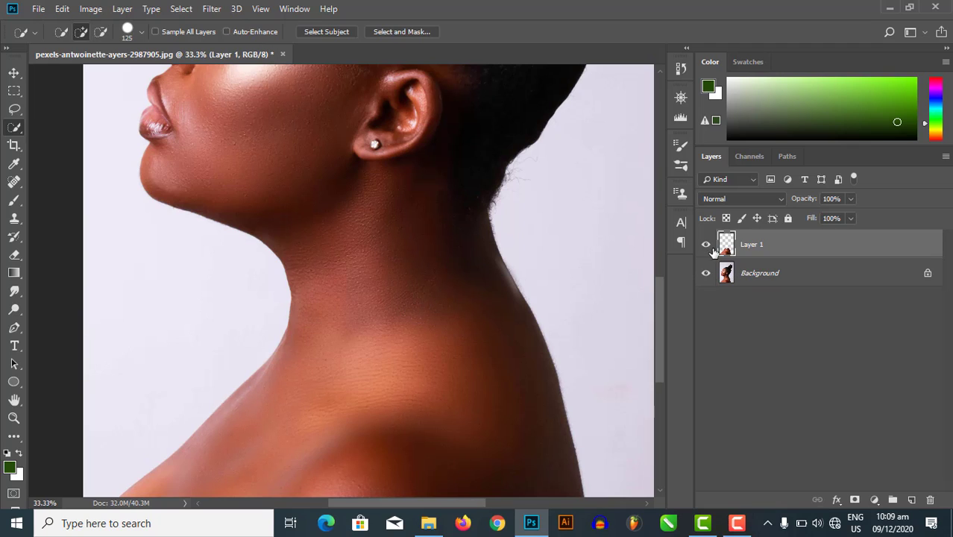
Step: Hide the shoulder copy, then quick-select the skin up to the chin and earlobe on the Background and copy it to a new layer
left_click(707, 245)
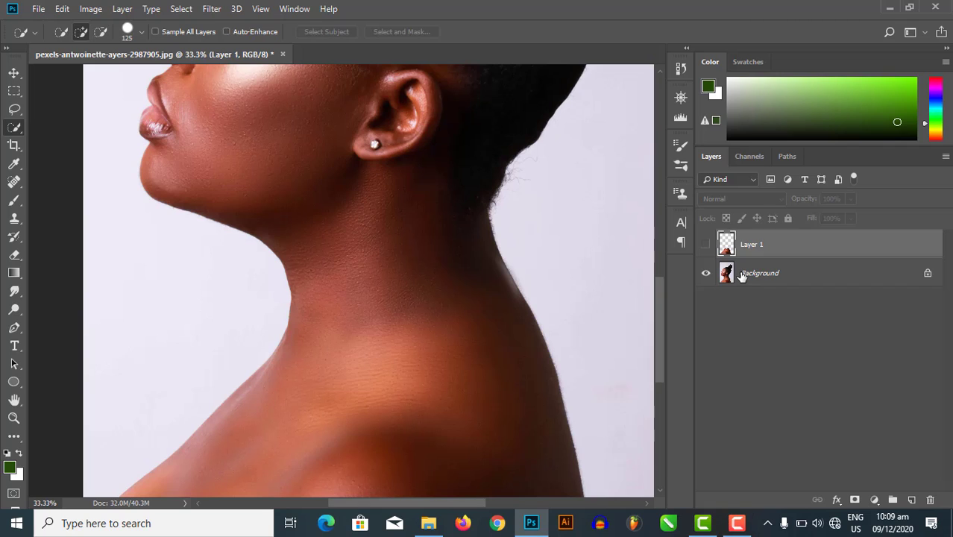
left_click(740, 276)
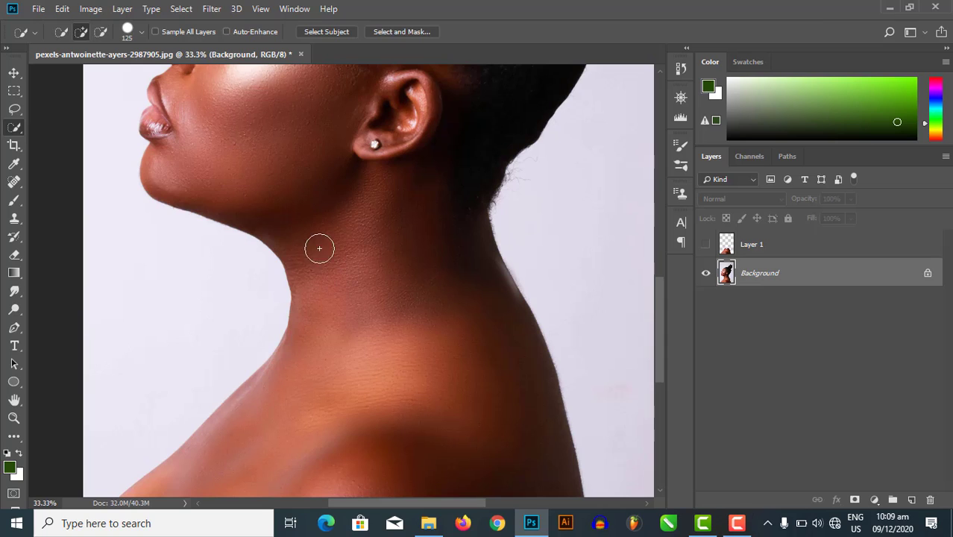
mouse_move(162, 159)
left_mouse_down()
mouse_move(181, 180)
mouse_move(251, 176)
mouse_move(269, 187)
mouse_move(406, 200)
mouse_move(427, 190)
mouse_move(466, 202)
mouse_move(464, 232)
mouse_move(319, 274)
mouse_move(418, 249)
left_mouse_up()
key("ctrl+d")
left_click(167, 175)
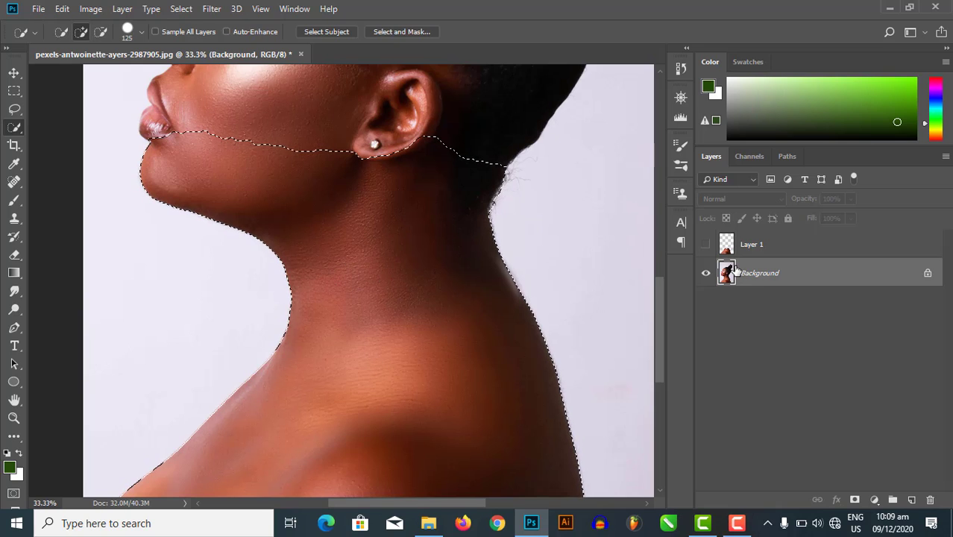
key("ctrl+j")
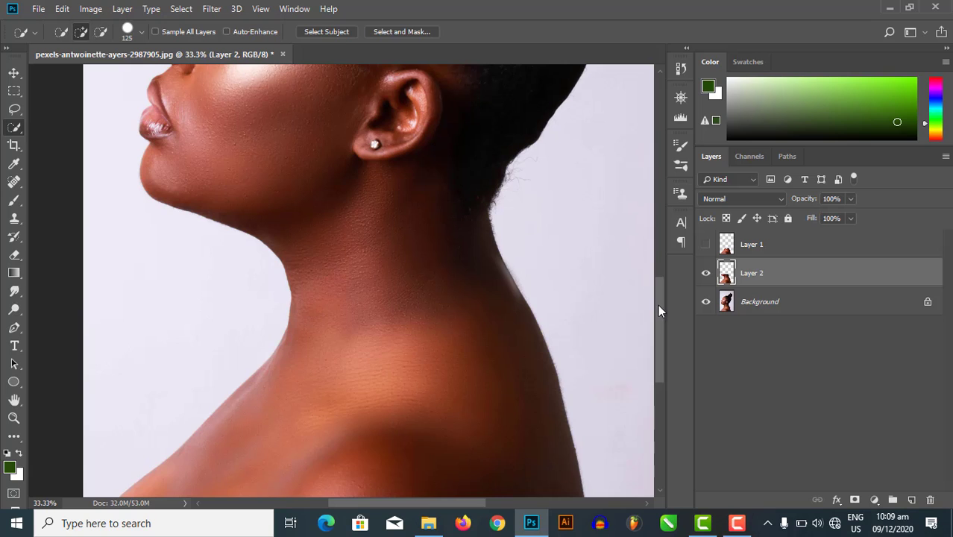
Step: Show both copied skin layers and merge all visible layers into the Background
left_click_drag(658, 304, 656, 274)
left_click(706, 273)
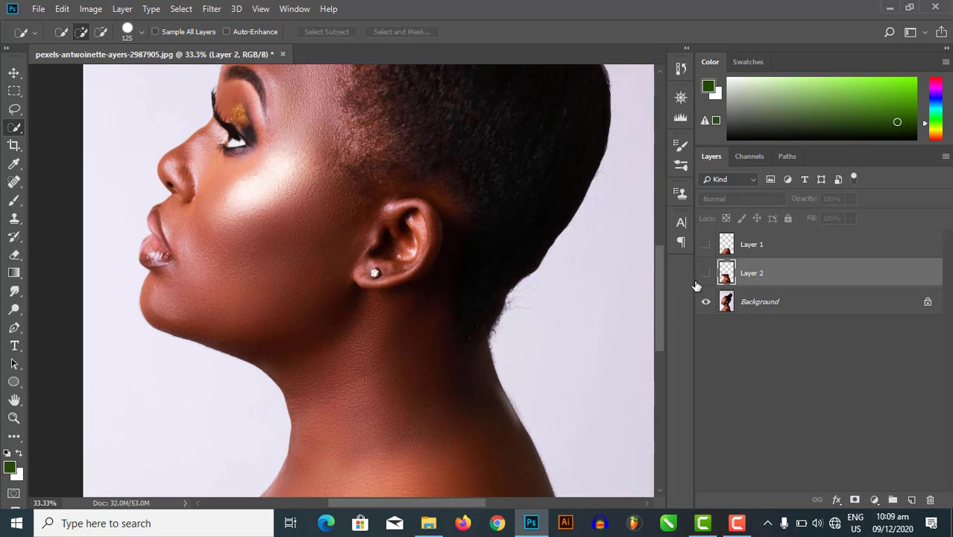
mouse_move(658, 304)
left_mouse_down()
mouse_move(659, 278)
mouse_move(658, 289)
left_mouse_up()
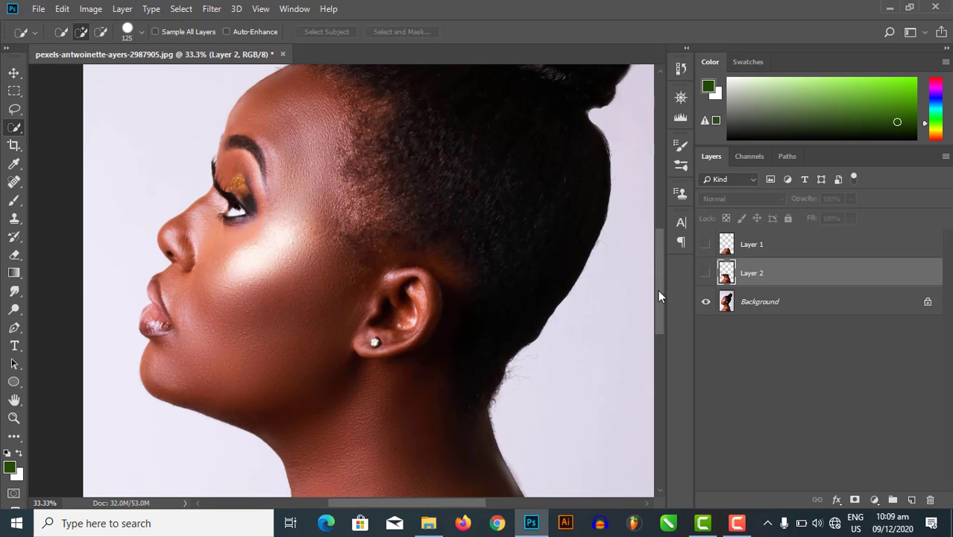
left_click(706, 273)
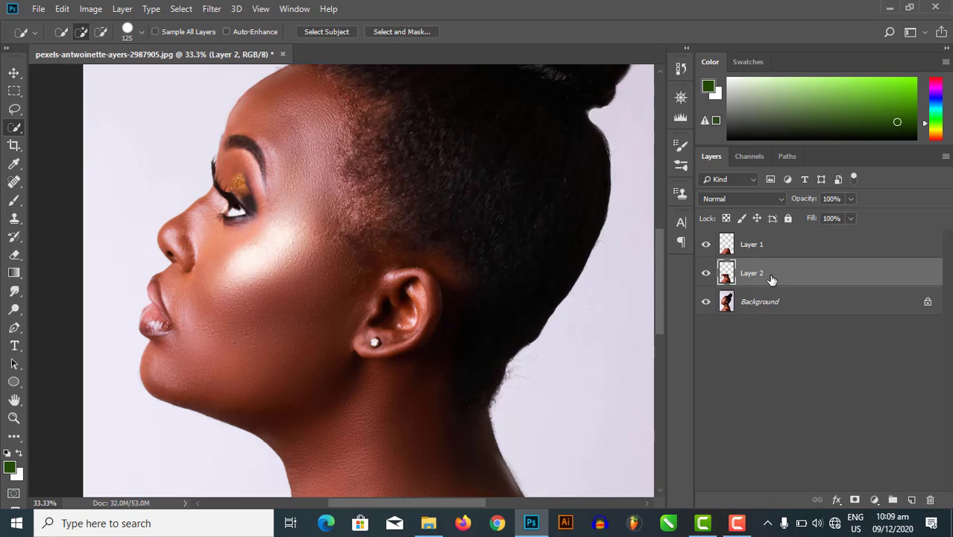
left_click(774, 259, "shift")
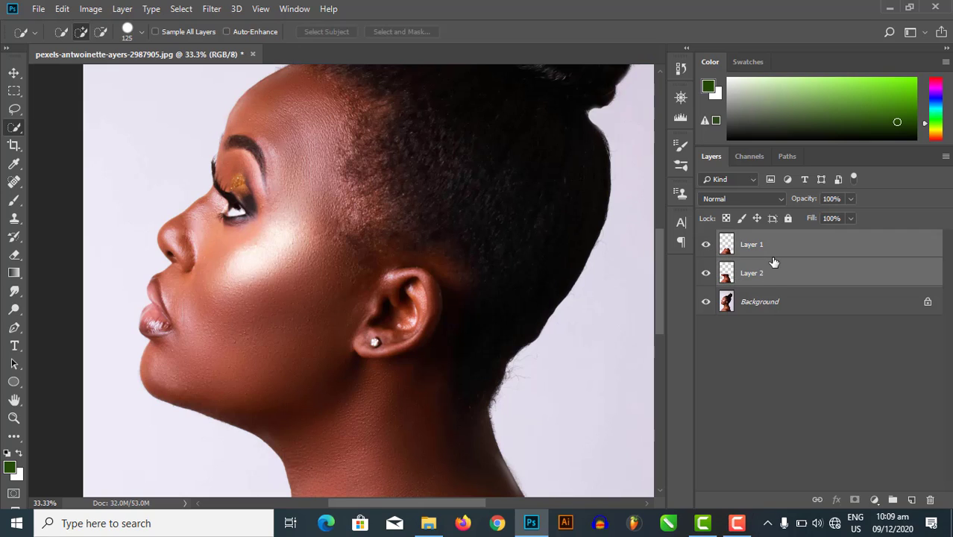
key("ctrl+shift+e")
Step: Select the shoulders and lower neck on the merged Background with Quick Selection and copy them to a new layer
key("ctrl+minus")
key("ctrl+minus")
key("ctrl+minus")
key("ctrl+minus")
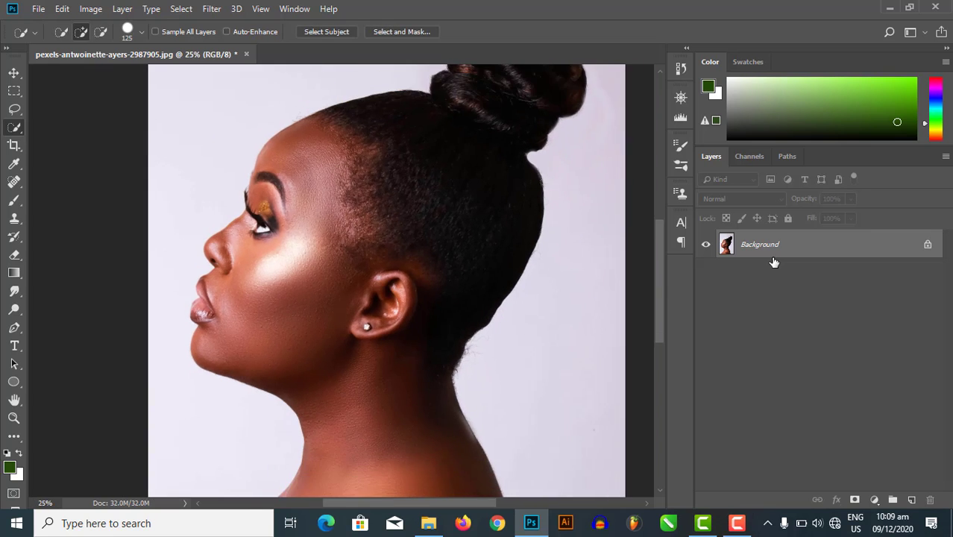
key("ctrl+plus")
key("ctrl+plus")
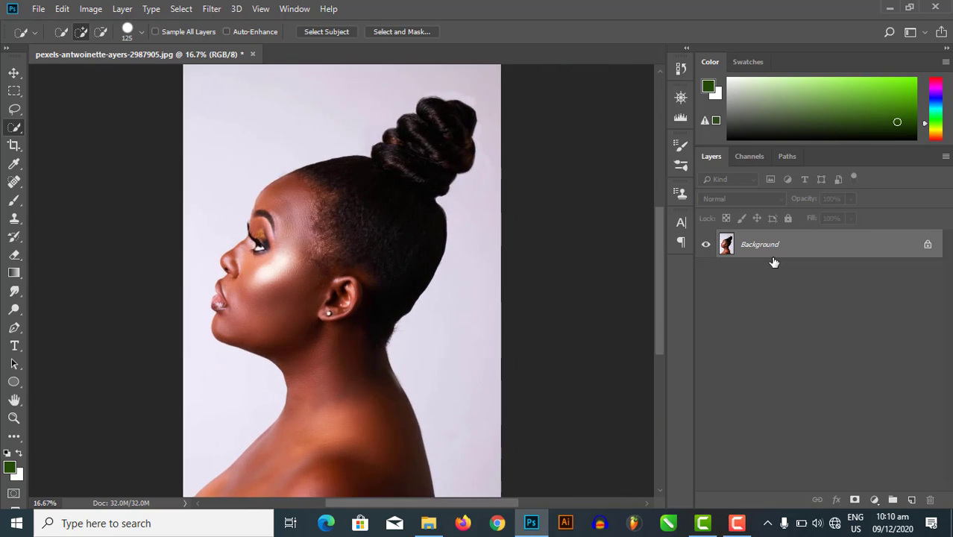
key("ctrl+minus")
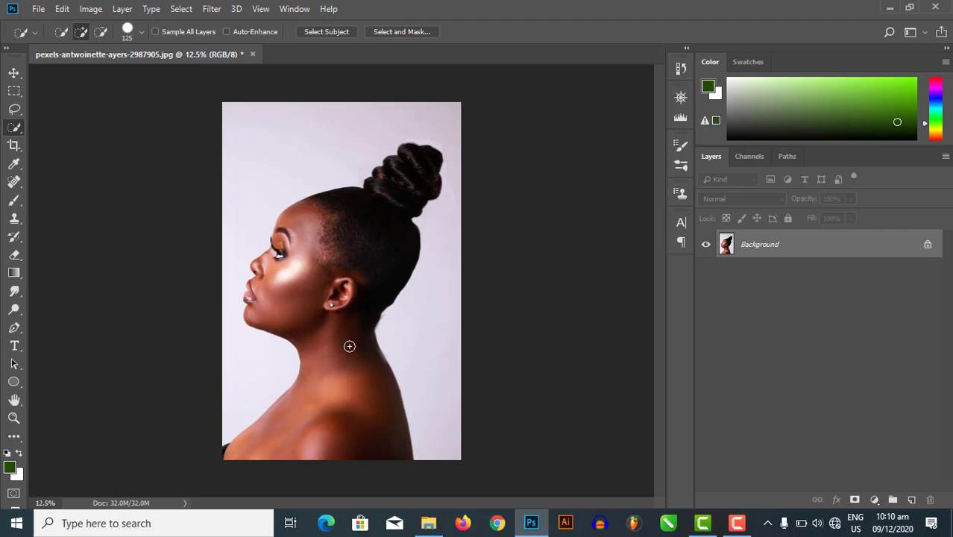
scroll(349, 346, "up", 3)
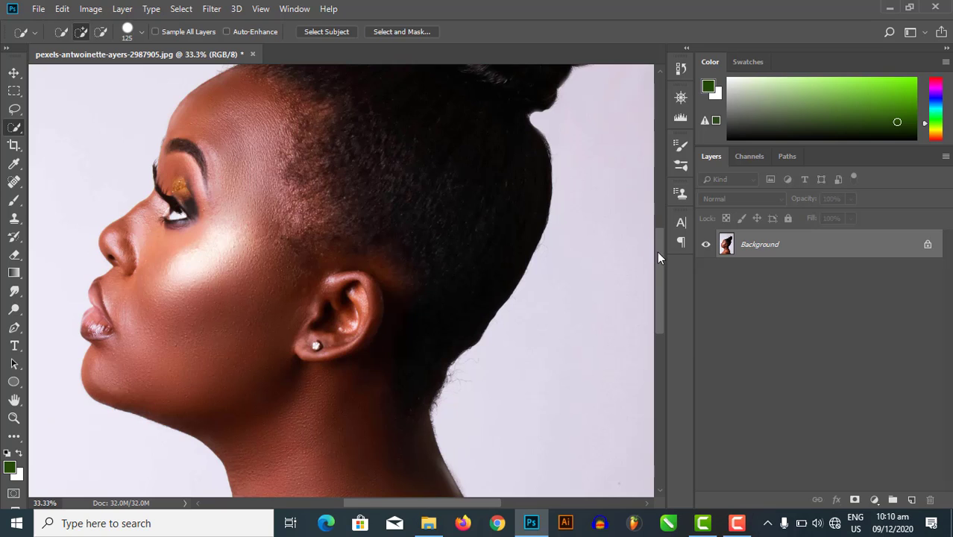
left_click_drag(657, 251, 656, 341)
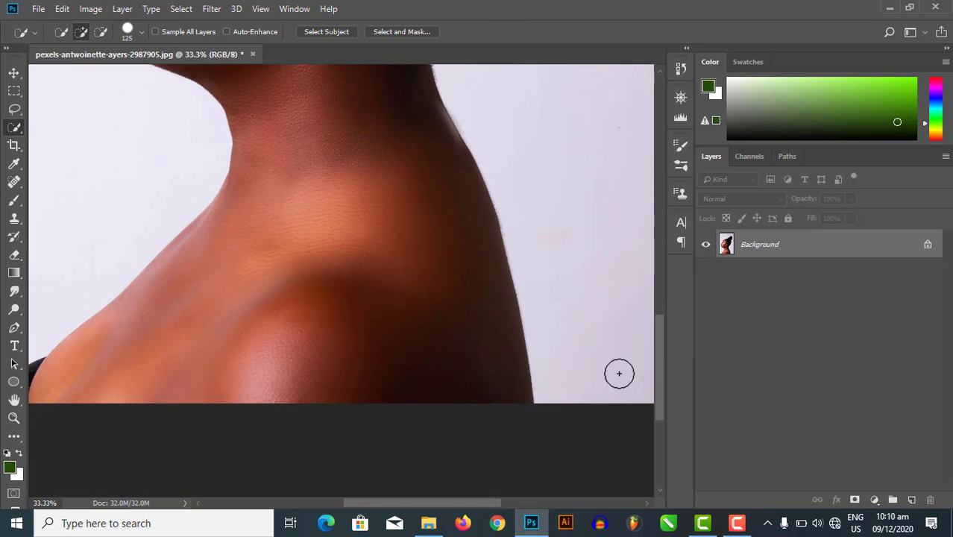
left_click_drag(488, 505, 464, 505)
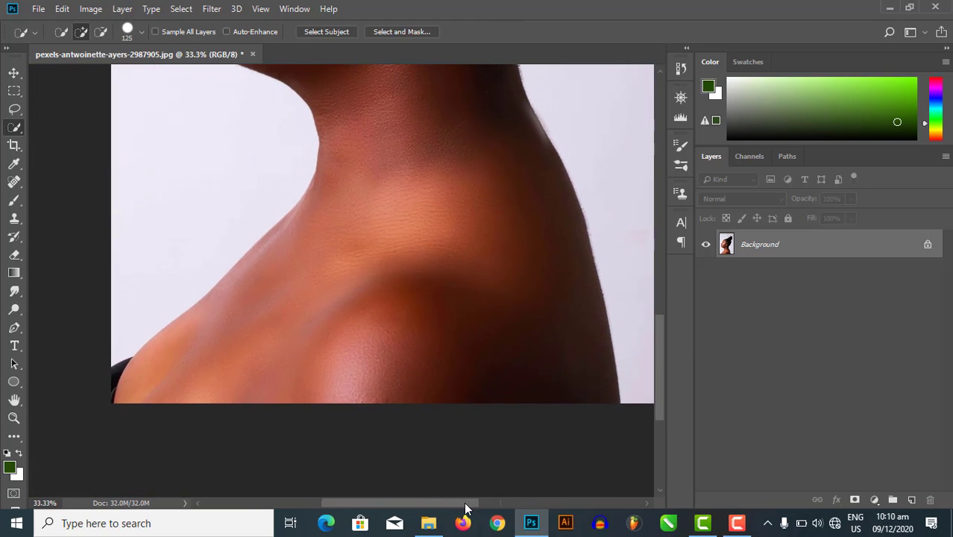
mouse_move(362, 361)
left_mouse_down()
mouse_move(260, 365)
mouse_move(241, 330)
mouse_move(387, 263)
mouse_move(404, 270)
mouse_move(424, 324)
mouse_move(451, 340)
mouse_move(477, 321)
mouse_move(478, 279)
left_mouse_up()
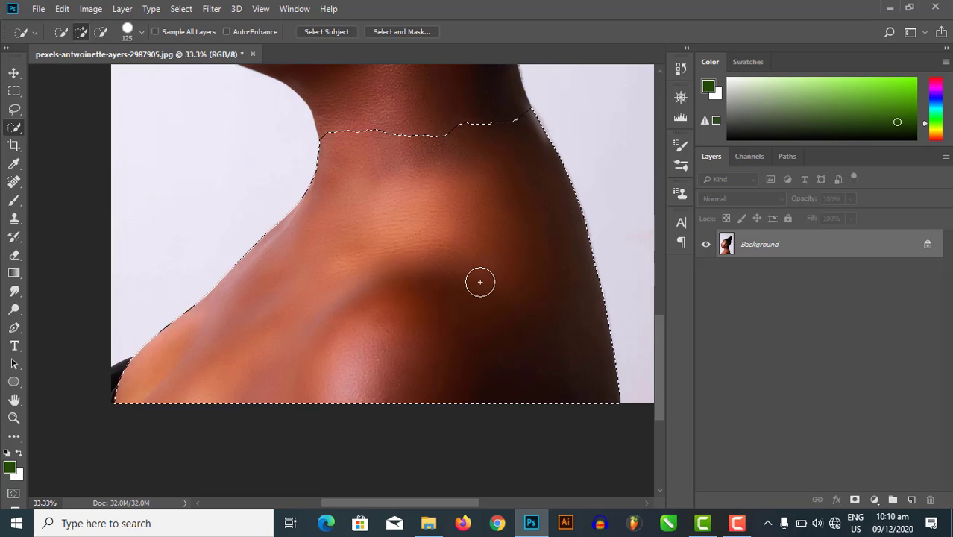
left_click_drag(660, 387, 667, 344)
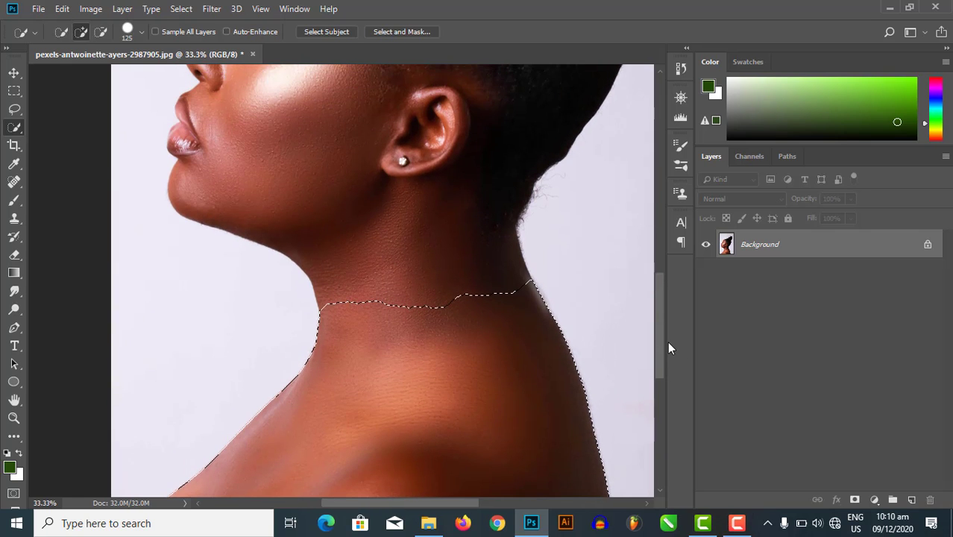
key("ctrl+j")
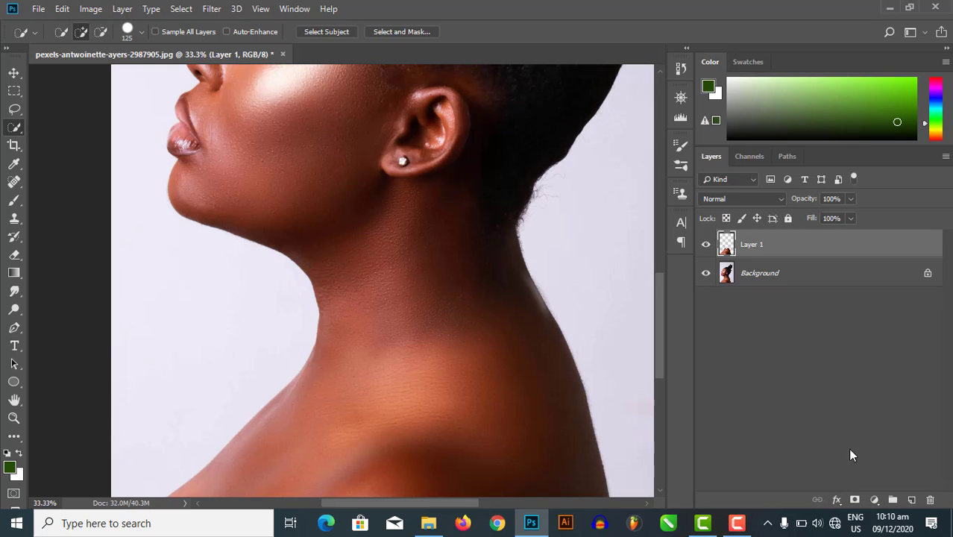
Step: Add a Hue/Saturation adjustment layer above the shoulder copy and clip it to that layer
left_click(13, 73)
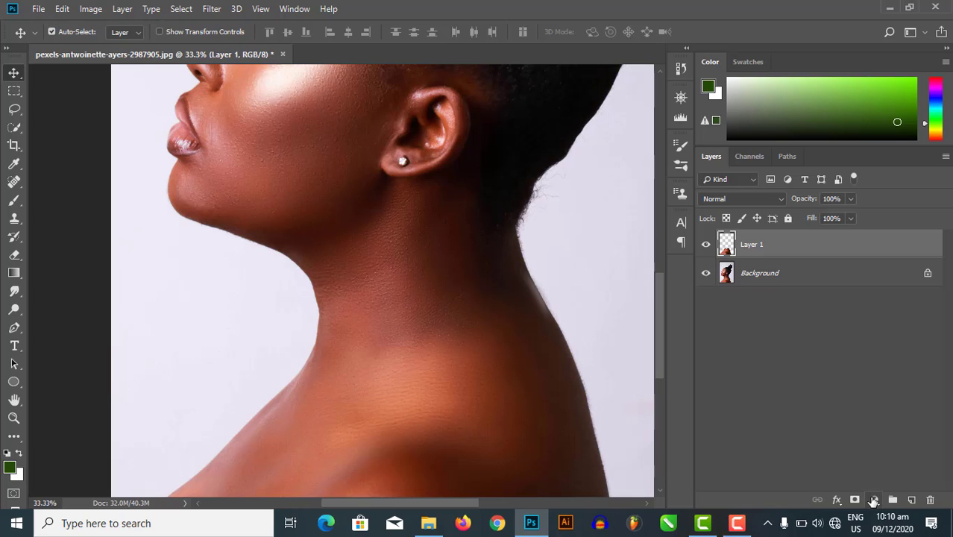
left_click(873, 500)
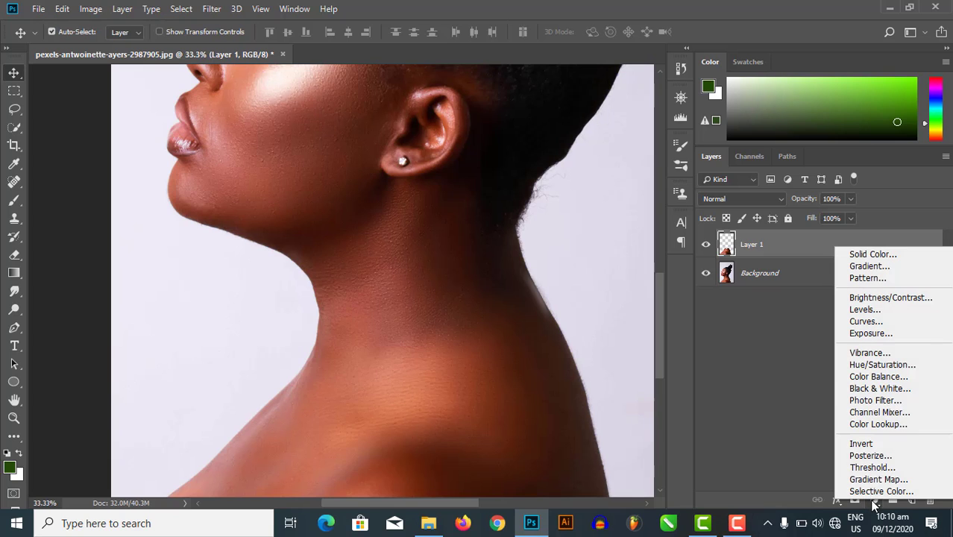
left_click(899, 366)
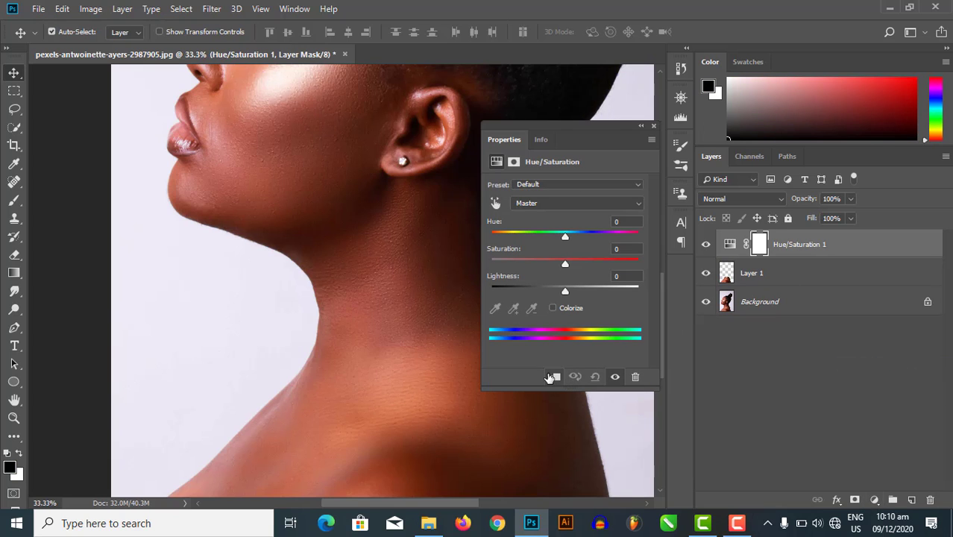
left_click(552, 377)
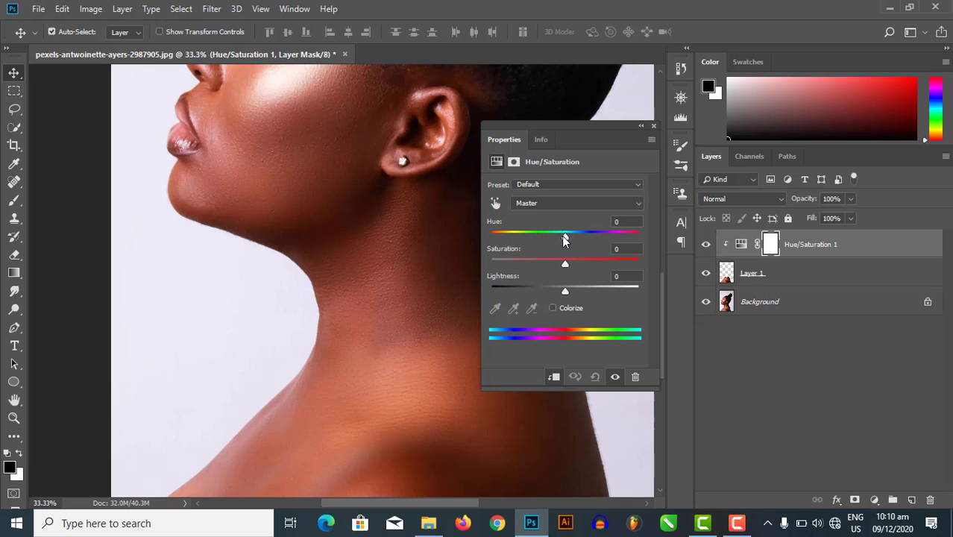
Step: Recolor the shoulders green by setting the adjustment's Hue to +78 and Lightness to -10
left_click_drag(563, 237, 605, 238)
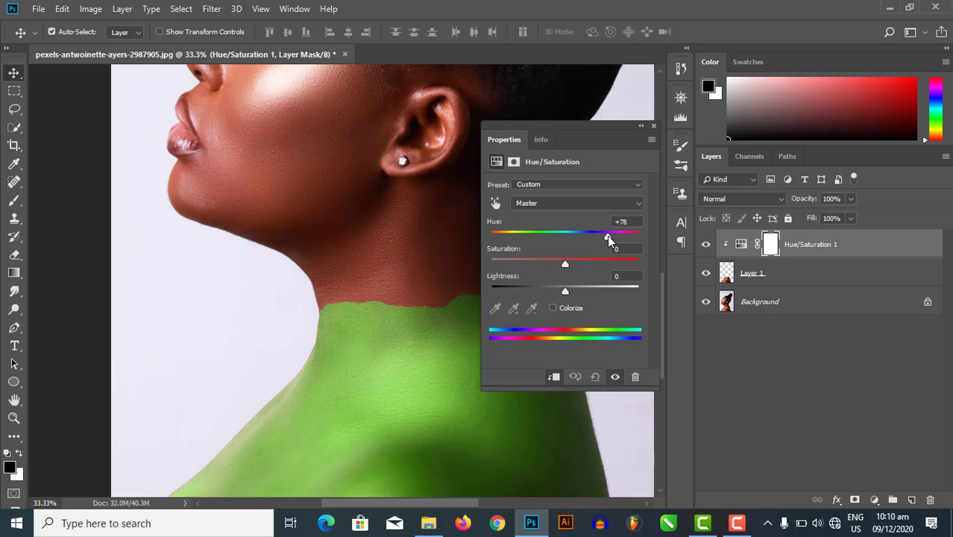
key("ctrl+minus")
key("ctrl+minus")
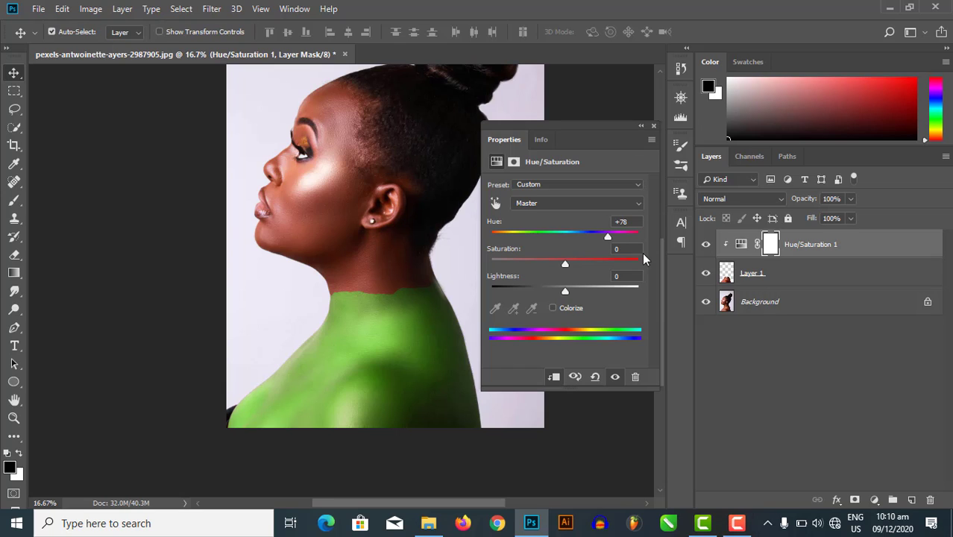
left_click_drag(567, 292, 553, 293)
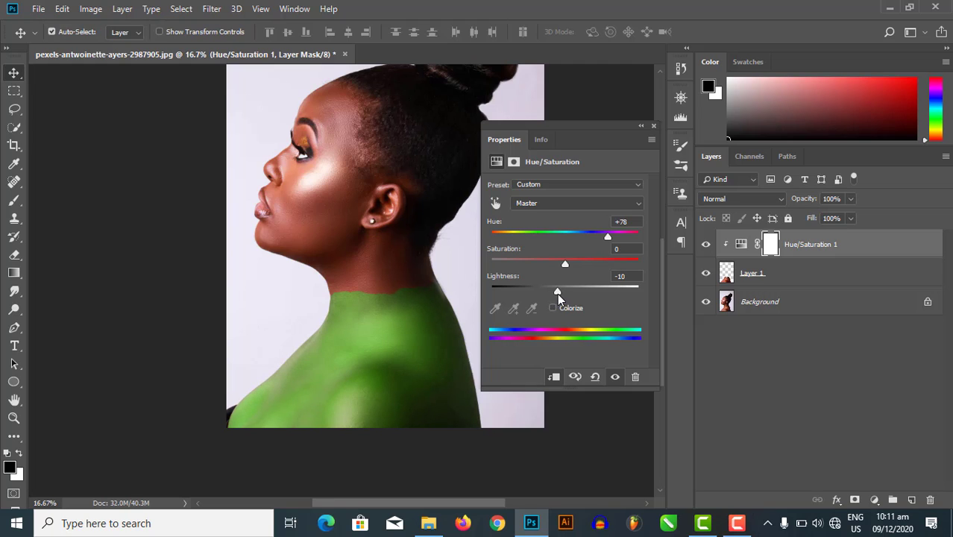
left_click(653, 127)
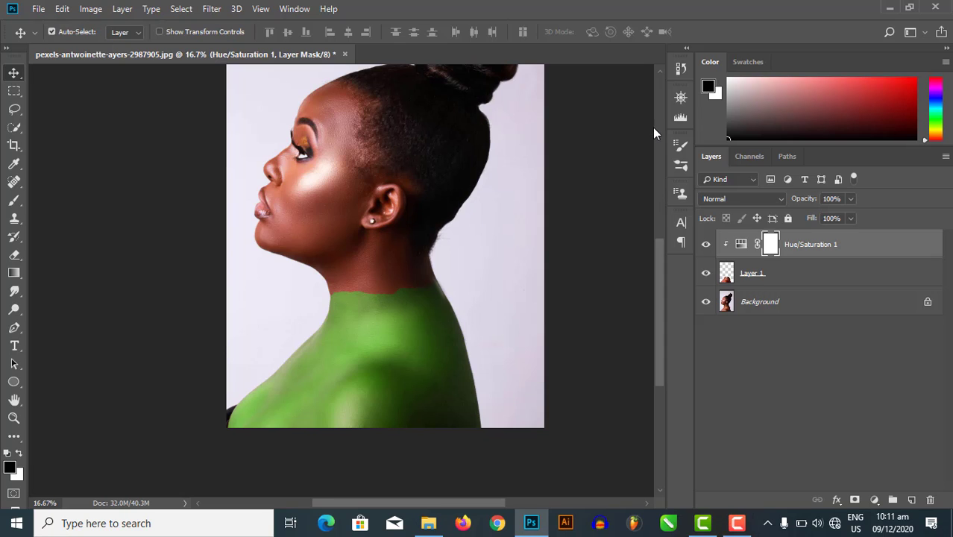
Step: Select the neck and jaw up to just below the ear on the Background with Quick Selection, reducing the brush size to 90
left_click(749, 282)
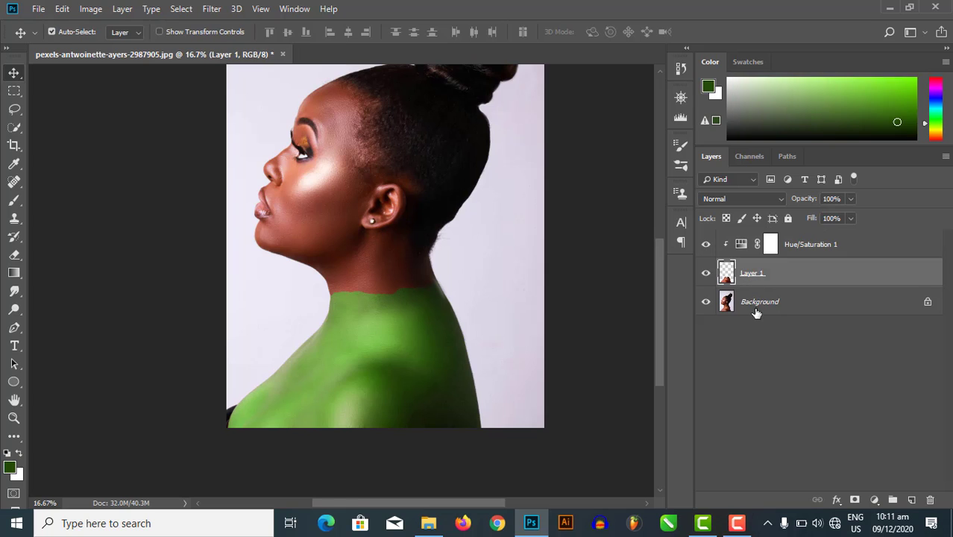
left_click(755, 305)
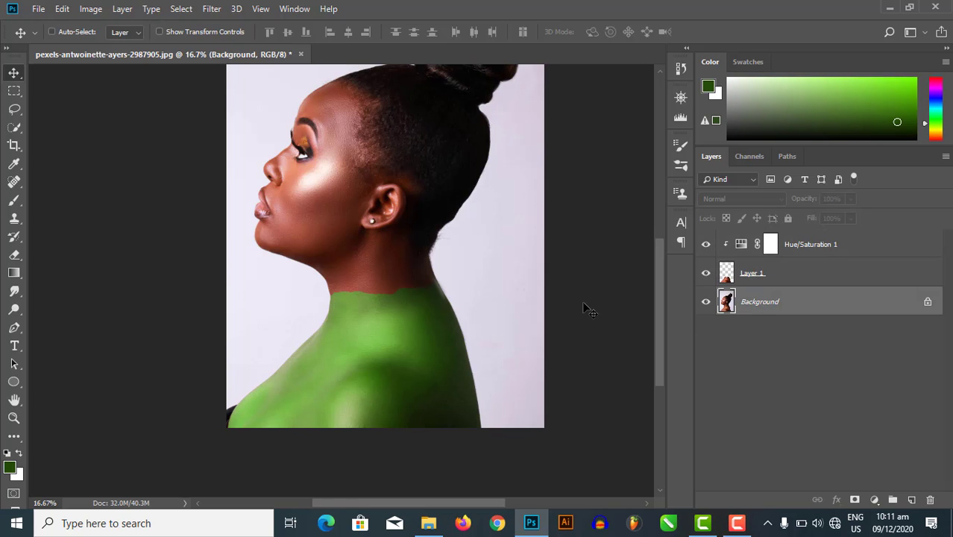
key("ctrl+plus")
key("ctrl+plus")
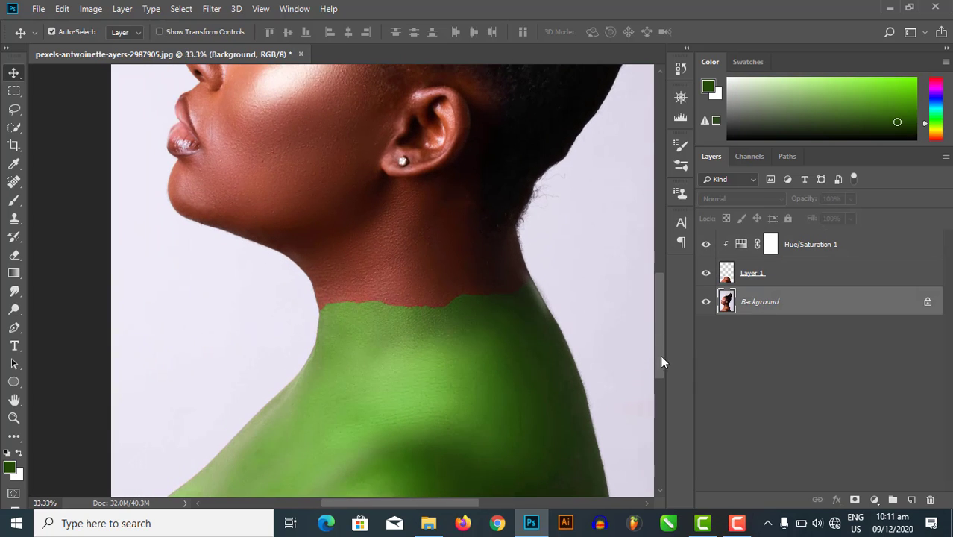
left_click_drag(661, 356, 661, 331)
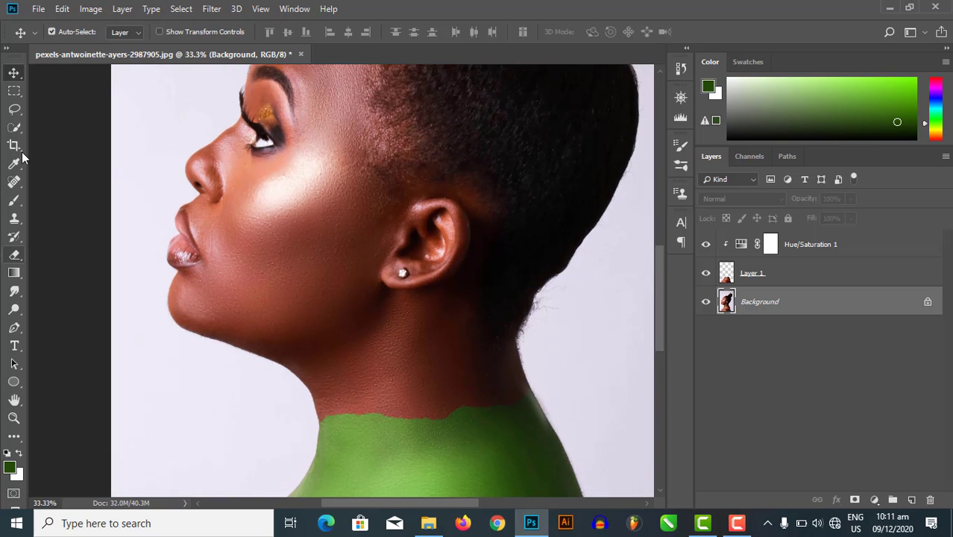
left_click(14, 127)
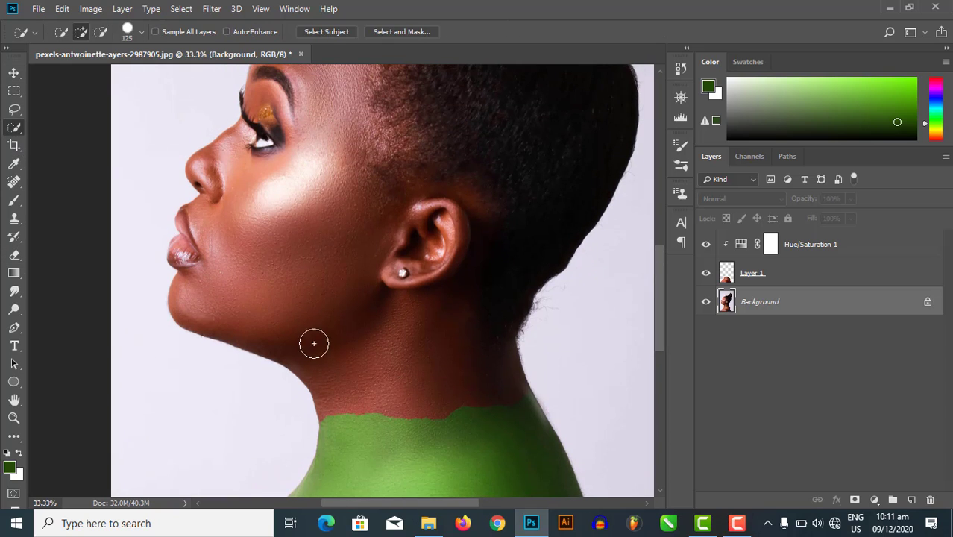
mouse_move(400, 387)
left_mouse_down()
mouse_move(394, 340)
mouse_move(442, 402)
mouse_move(406, 409)
mouse_move(336, 394)
left_mouse_up()
mouse_move(511, 414)
left_mouse_down()
mouse_move(468, 408)
mouse_move(508, 401)
mouse_move(493, 366)
mouse_move(441, 322)
mouse_move(406, 328)
mouse_move(382, 317)
mouse_move(424, 339)
mouse_move(305, 348)
mouse_move(270, 335)
mouse_move(288, 329)
mouse_move(270, 330)
mouse_move(288, 337)
mouse_move(242, 323)
left_mouse_up()
key("ctrl+z")
key("bracketleft")
key("bracketleft")
key("bracketleft")
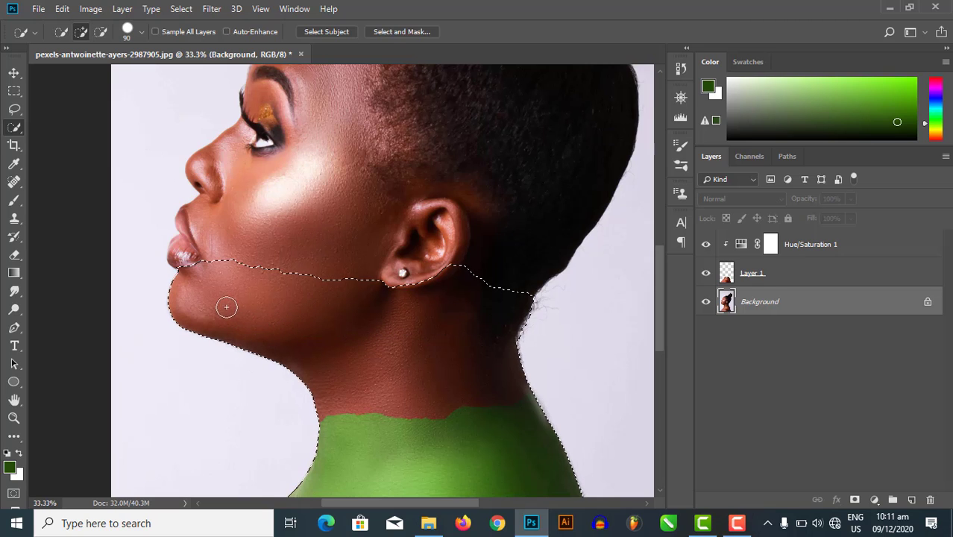
Step: Subtract the earlobe and the area behind it from the selection and copy the selected jaw and neck to a new layer
mouse_move(380, 270)
left_mouse_down()
mouse_move(433, 280)
mouse_move(424, 277)
mouse_move(461, 269)
mouse_move(386, 275)
left_mouse_up()
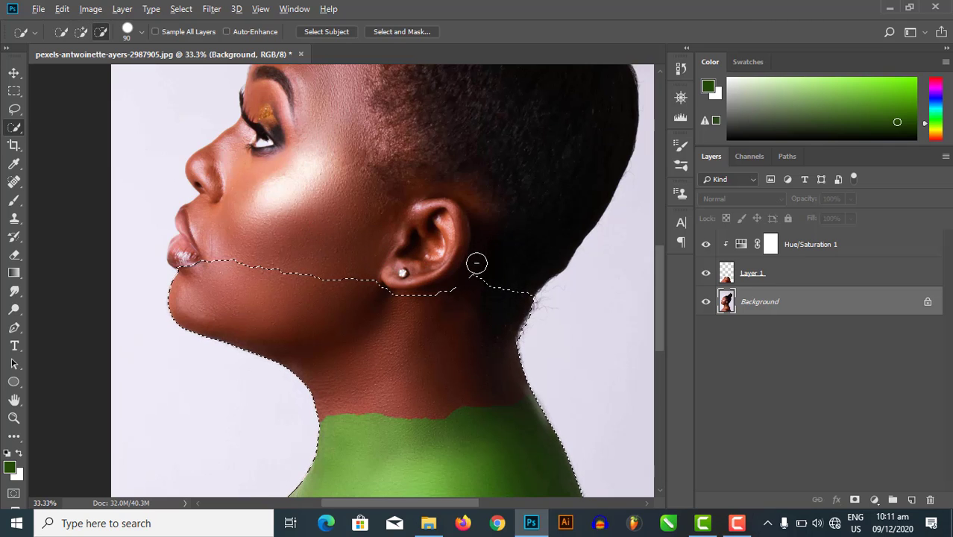
left_click_drag(477, 259, 484, 274)
left_click(14, 73)
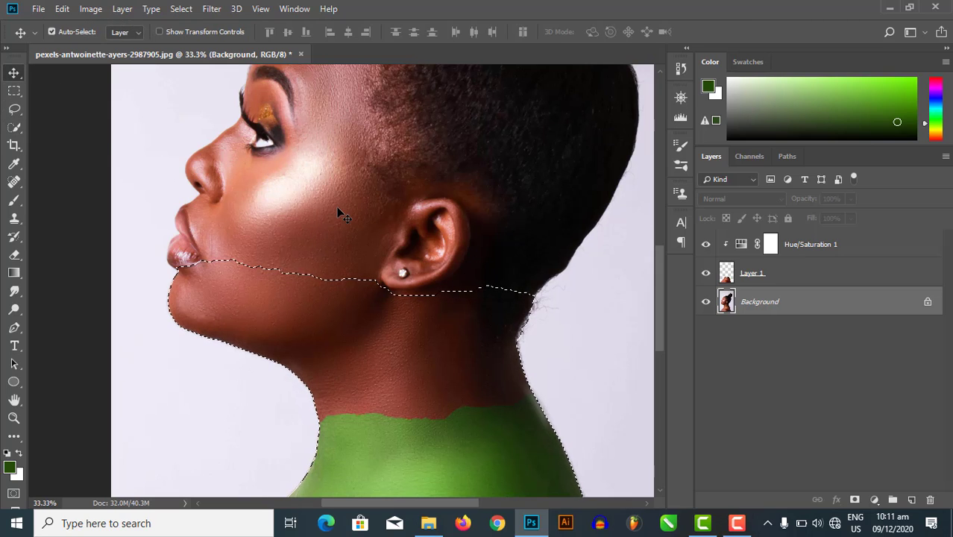
key("ctrl+j")
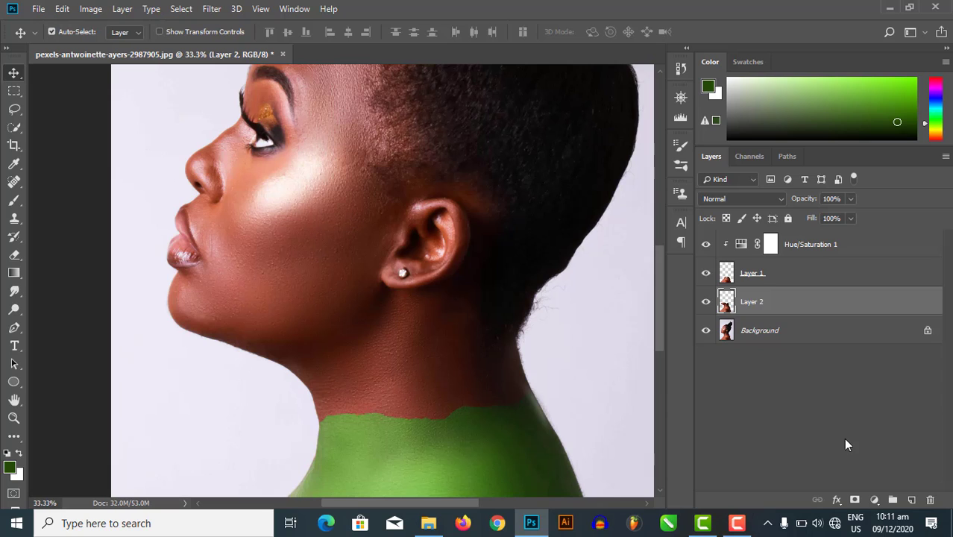
Step: Turn the jaw and neck copy light grey with a clipped Hue/Saturation adjustment layer at Saturation -100 and Lightness +38
left_click(874, 498)
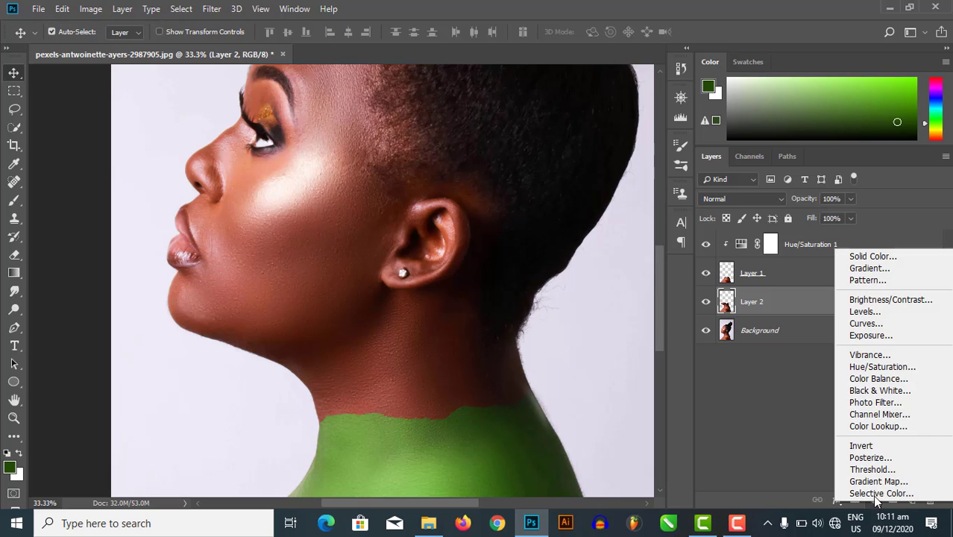
left_click(881, 367)
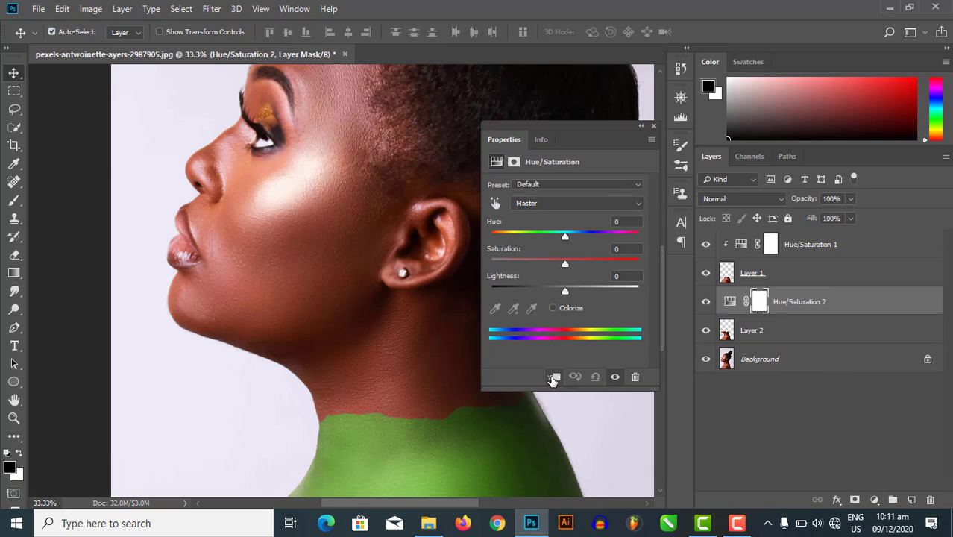
left_click(552, 377)
left_click_drag(564, 263, 489, 265)
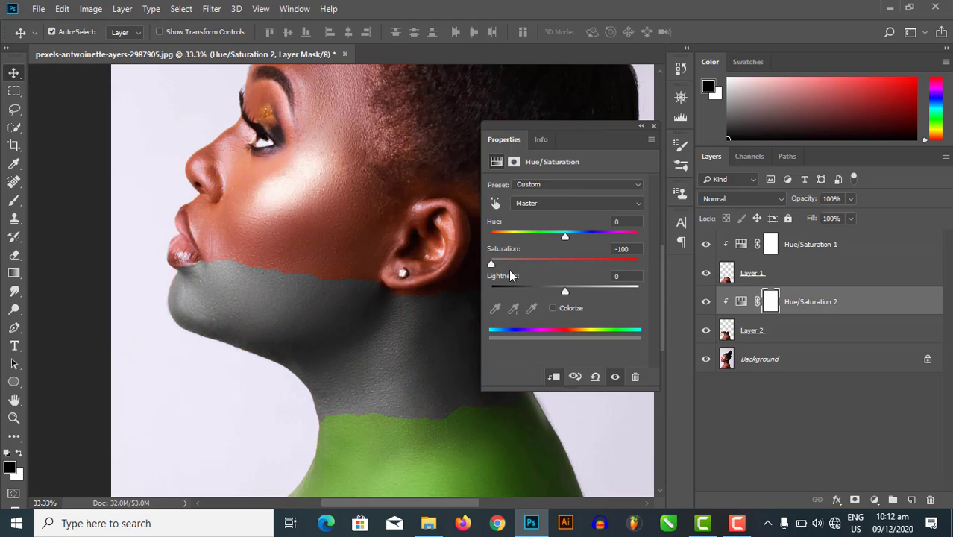
left_click_drag(572, 289, 593, 293)
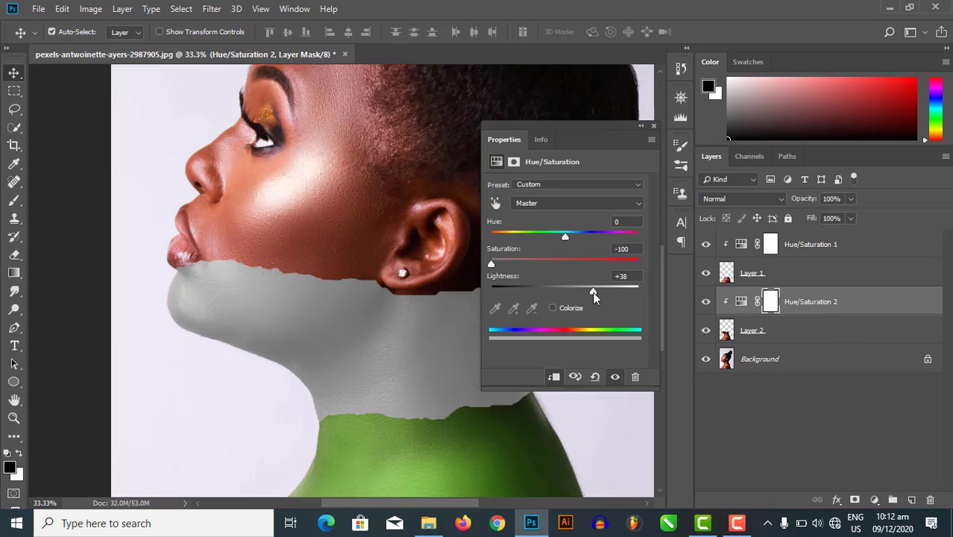
left_click(654, 126)
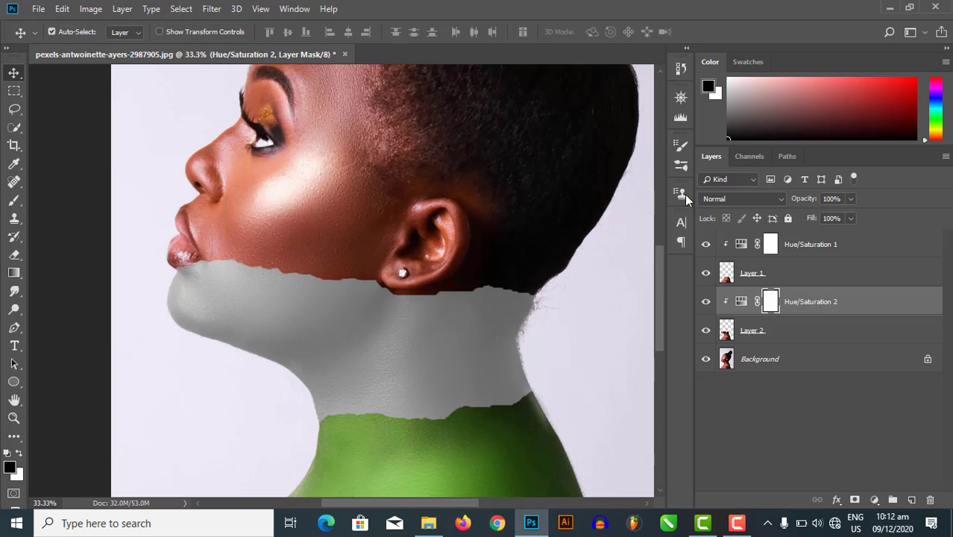
Step: Rename the jaw and neck copy layer as White and the shoulder copy layer as Green
left_click(762, 363)
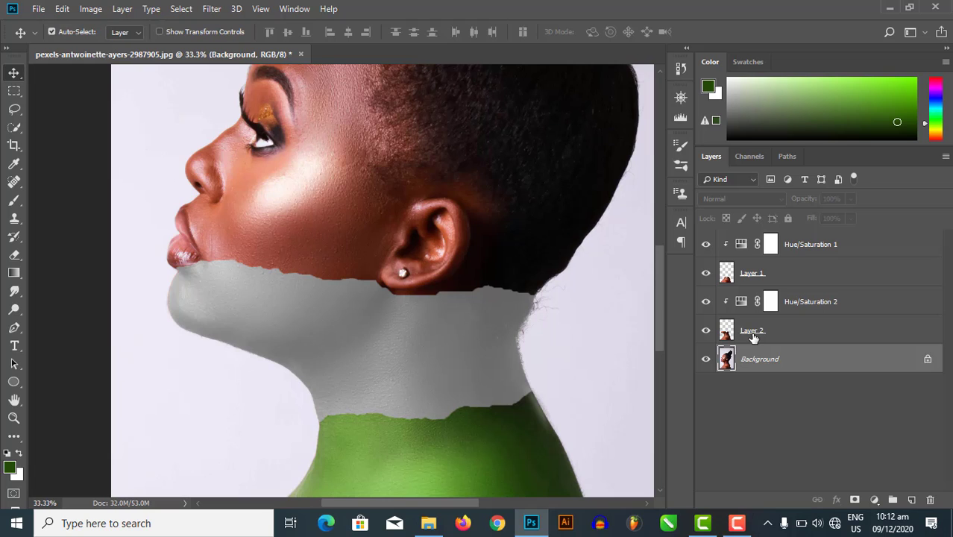
left_click(706, 331)
left_click(706, 330)
double_click(746, 337)
type("White")
key("Return")
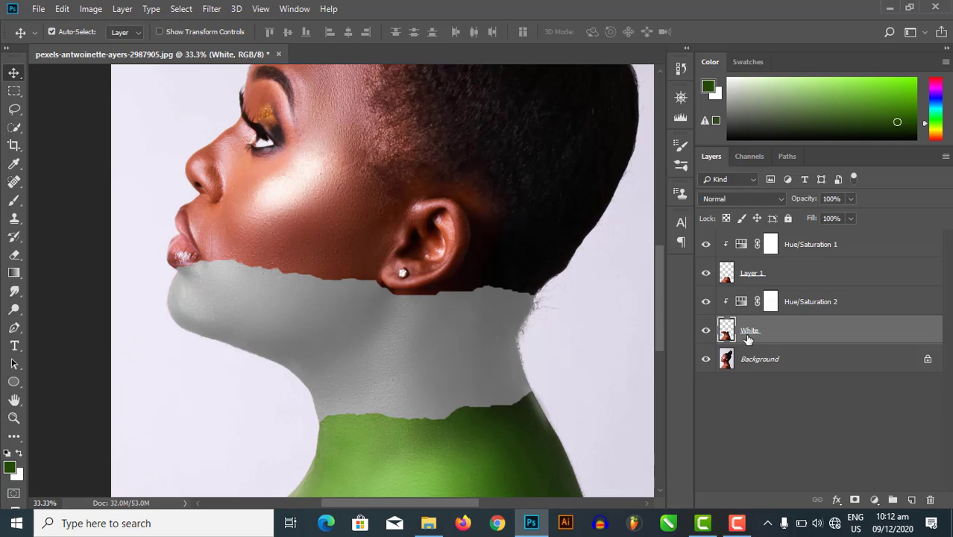
double_click(751, 276)
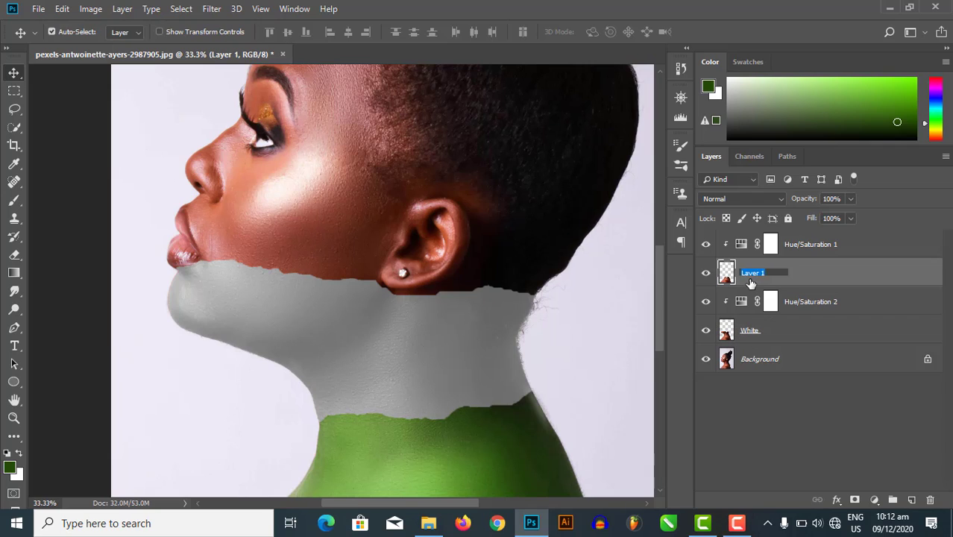
type("Green")
key("Return")
left_click(785, 358)
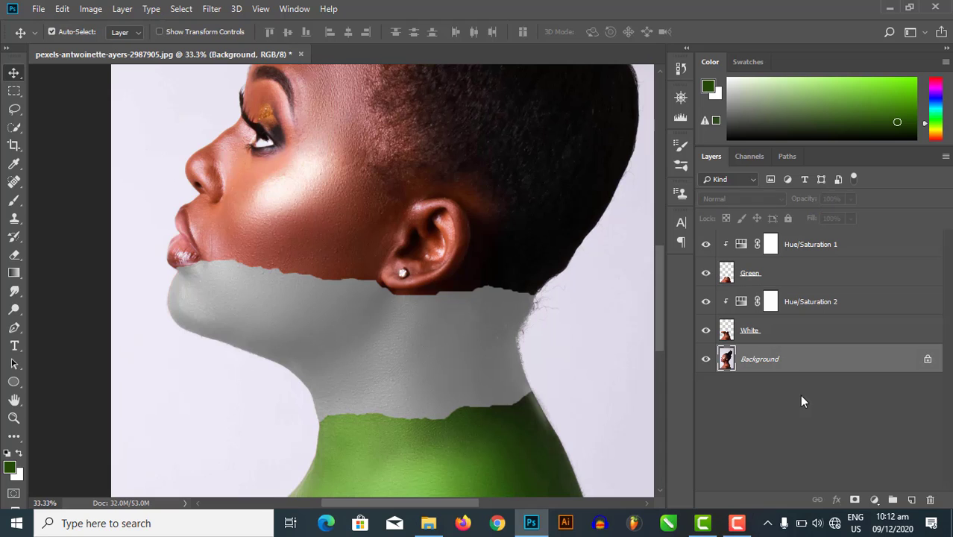
left_click(873, 499)
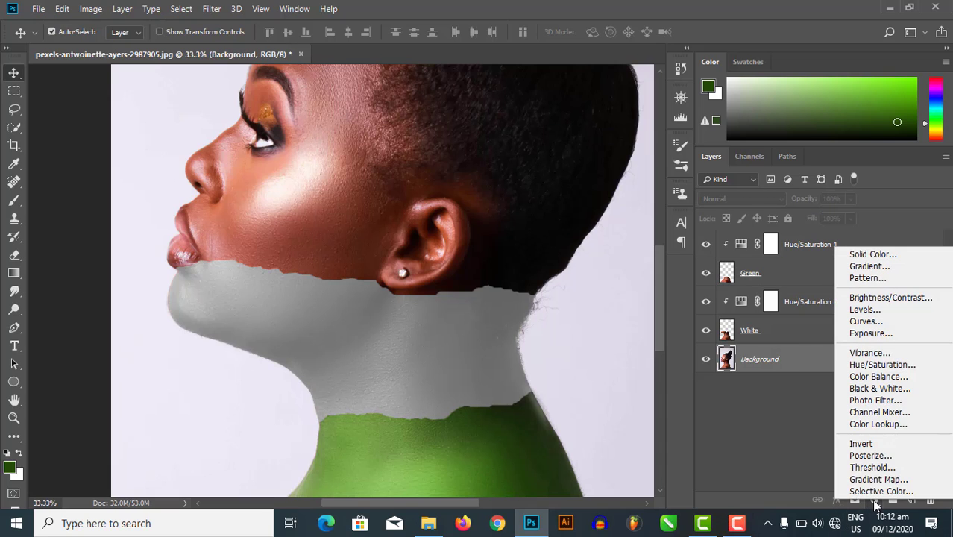
left_click(771, 355)
Step: Select the whole head on the Background with Quick Selection, including the face, ear, hair bun and upper neck
left_click_drag(653, 314, 657, 300)
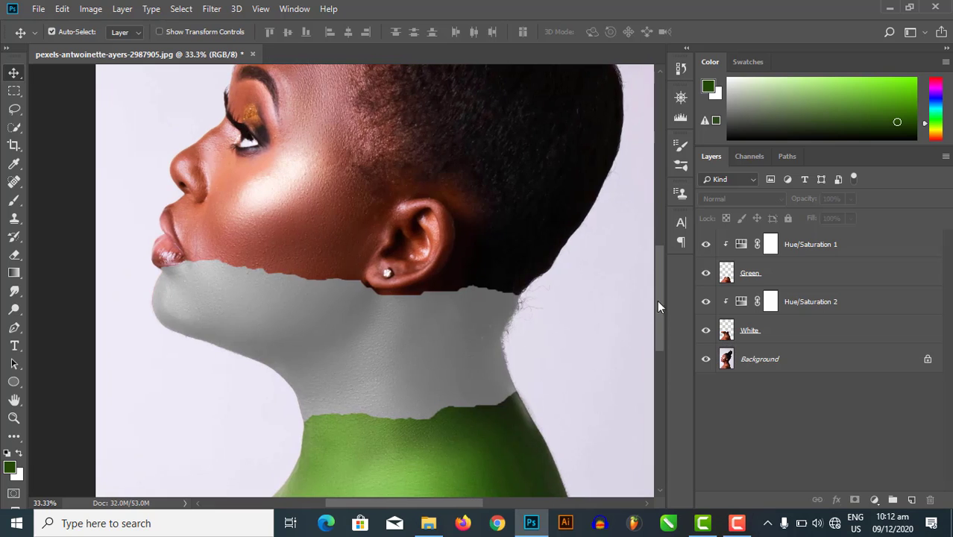
scroll(657, 300, "up", 4)
key("ctrl+minus")
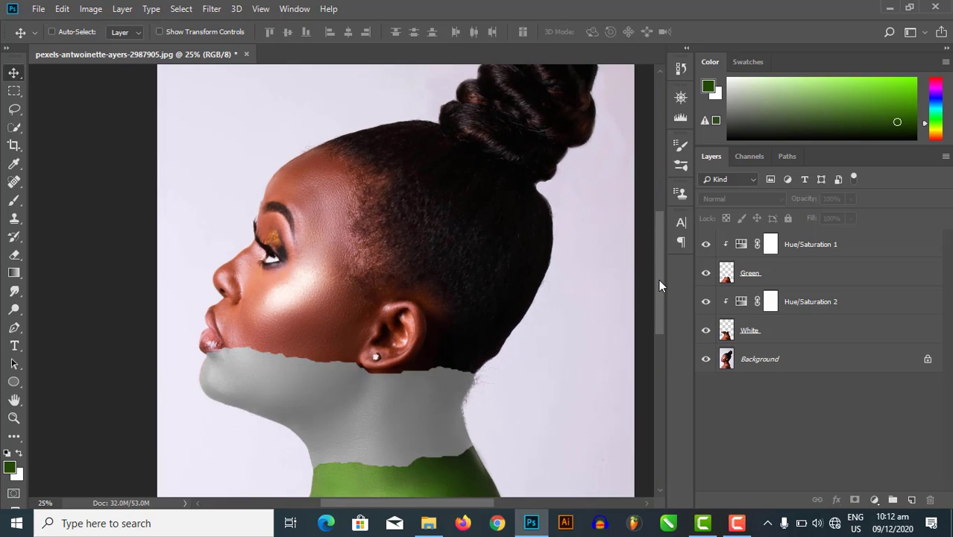
key("ctrl+minus")
left_click_drag(660, 295, 660, 284)
left_click(766, 362)
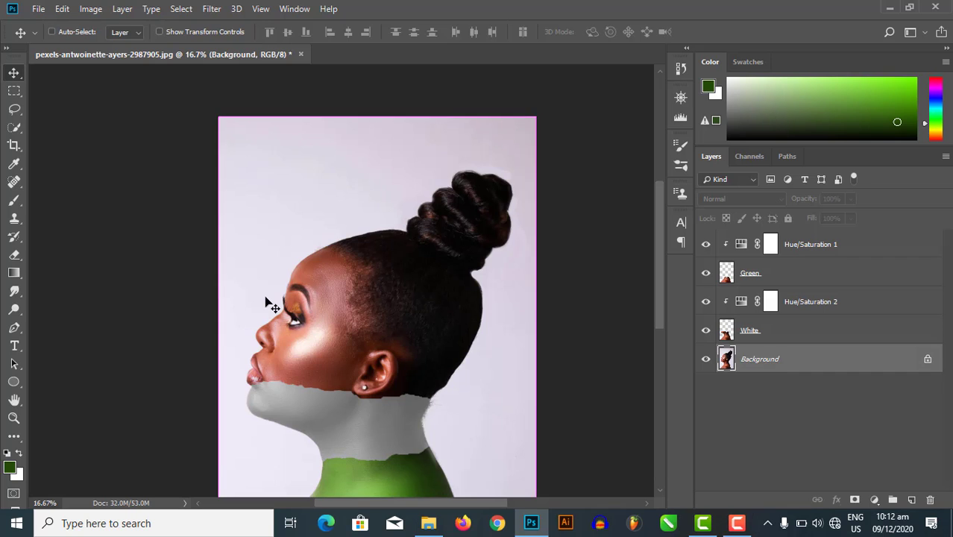
key("ctrl+plus")
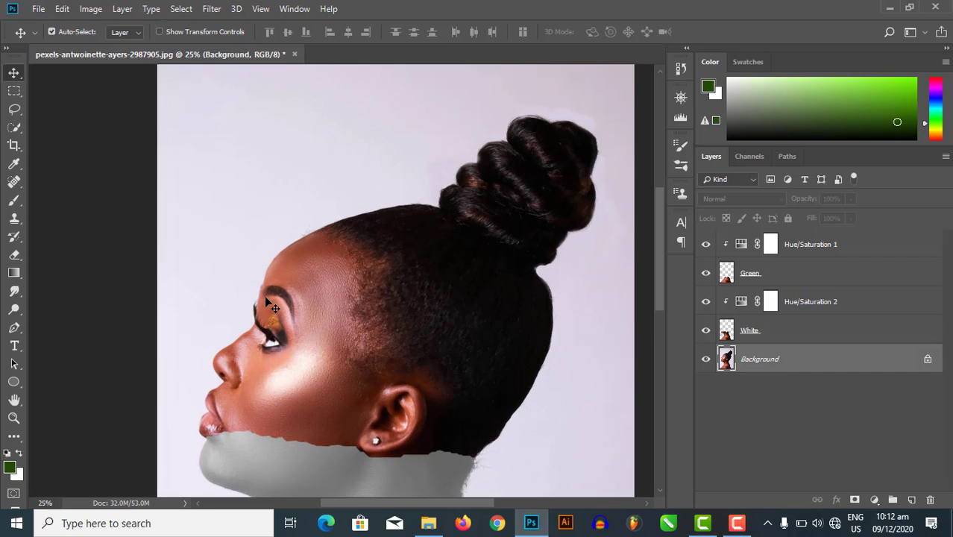
left_click(14, 127)
mouse_move(264, 425)
left_mouse_down()
mouse_move(273, 404)
mouse_move(297, 416)
mouse_move(333, 415)
mouse_move(287, 383)
mouse_move(266, 383)
mouse_move(218, 417)
mouse_move(246, 433)
mouse_move(365, 435)
mouse_move(422, 419)
mouse_move(392, 430)
mouse_move(460, 425)
mouse_move(387, 452)
left_mouse_up()
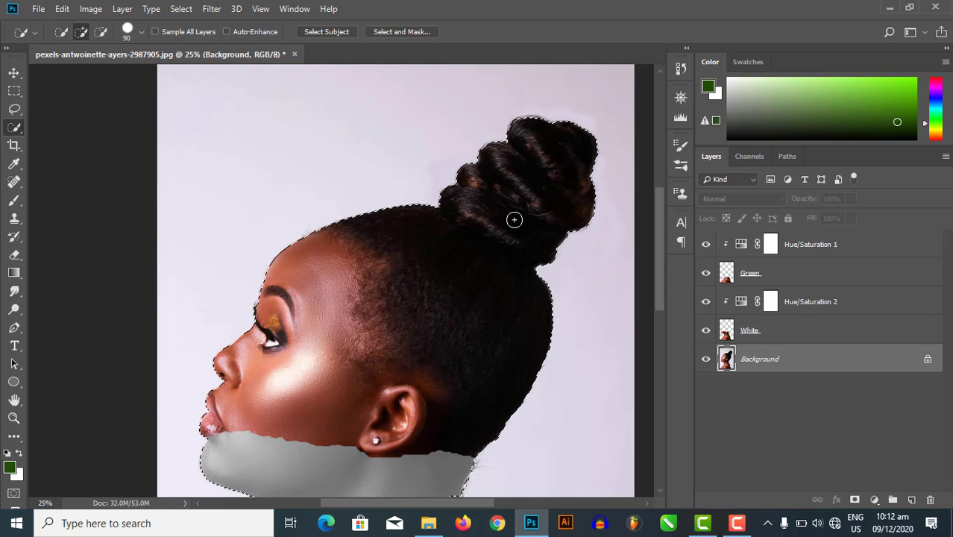
Step: Check the selection edge around the head and copy the selected head to a new layer above the Background
key("ctrl+d")
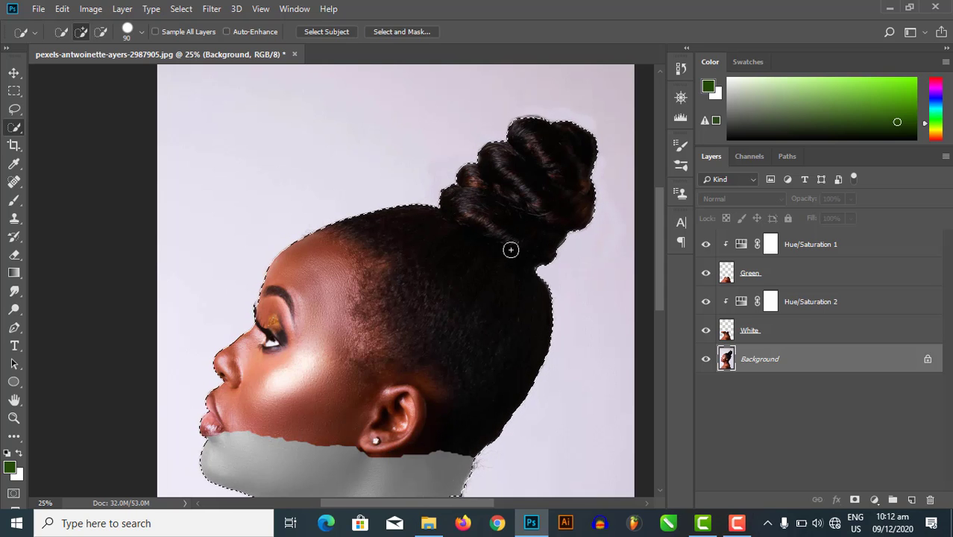
scroll(511, 250, "up", 3)
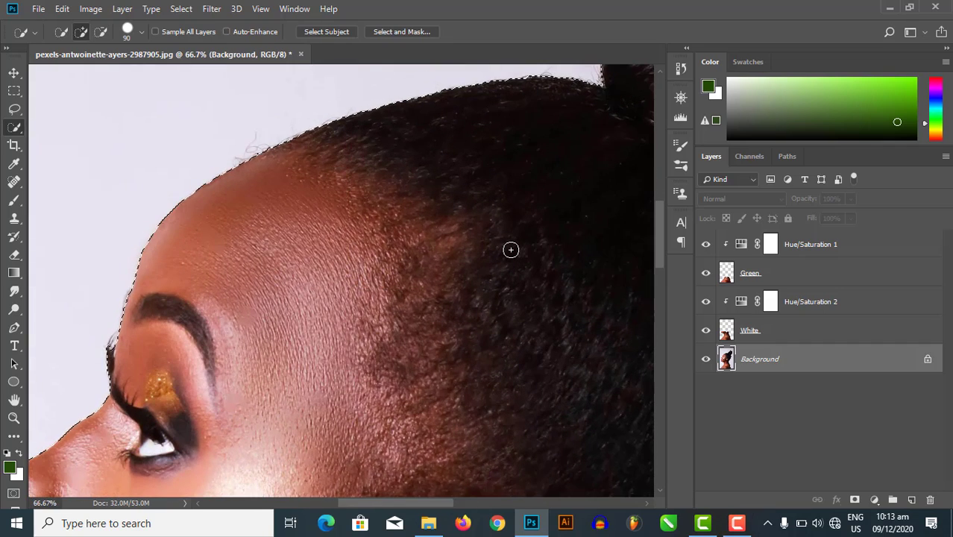
scroll(511, 250, "down", 3)
scroll(510, 249, "up", 1)
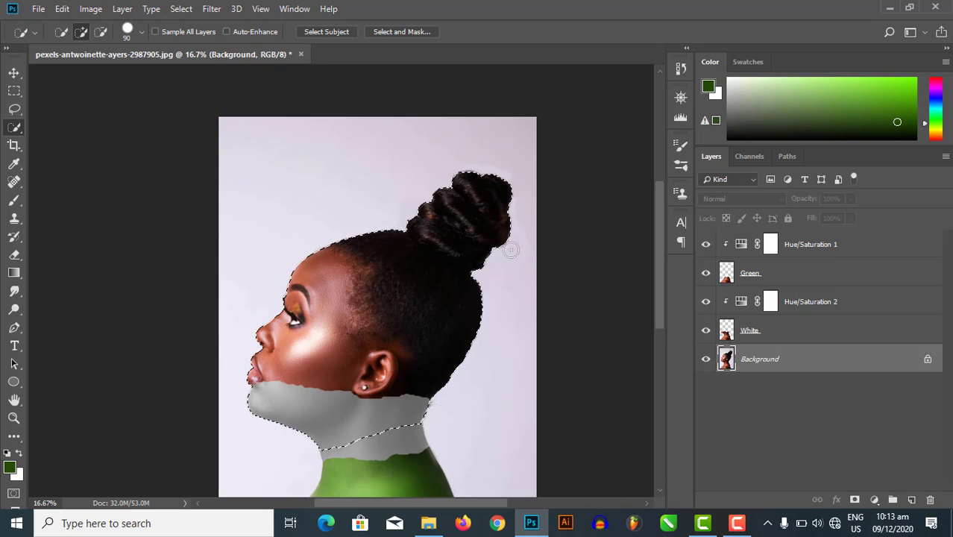
key("ctrl+j")
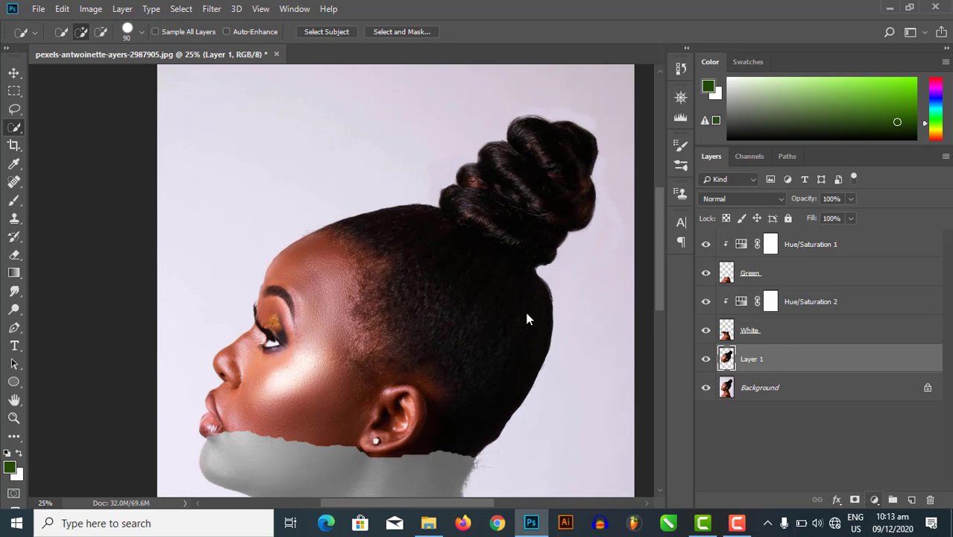
left_click(15, 72)
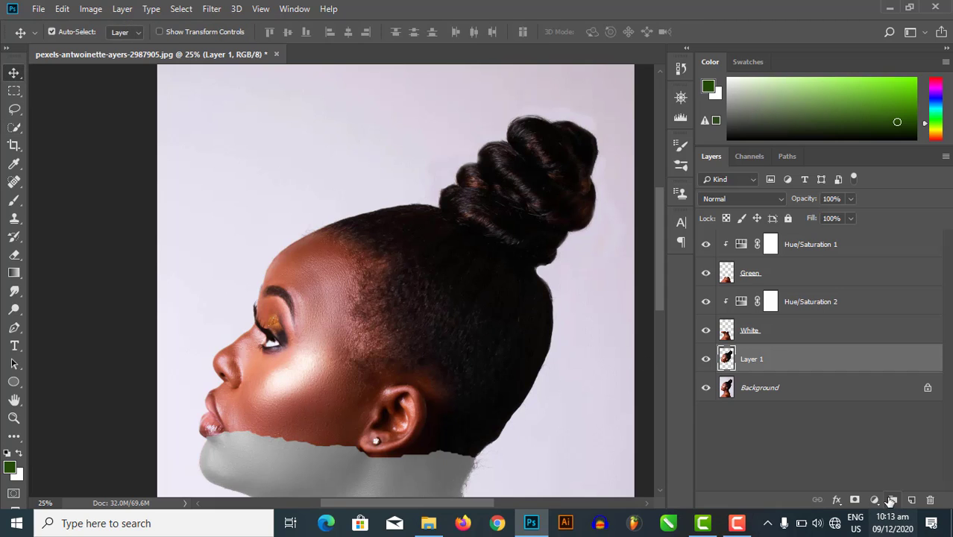
Step: Add a Hue/Saturation adjustment layer above the head copy and clip it to that layer
left_click(874, 500)
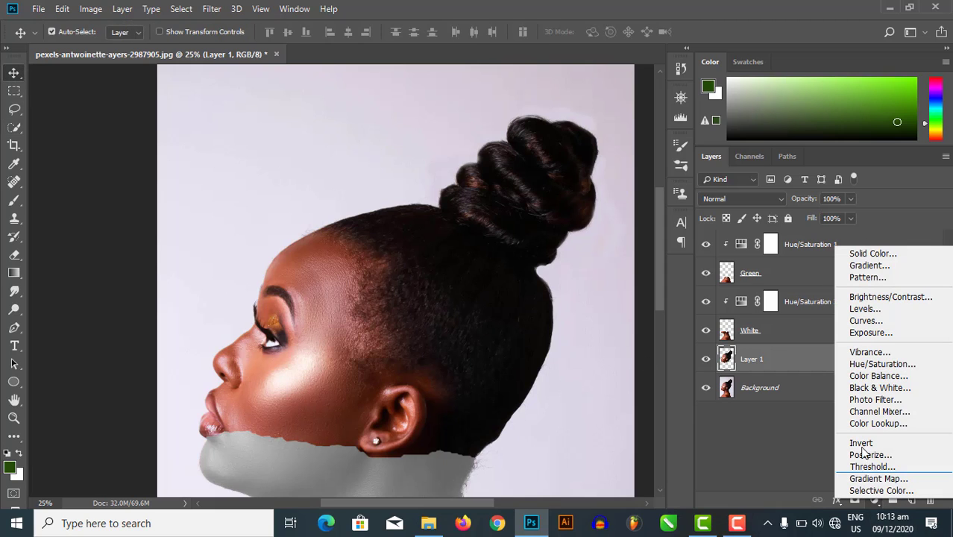
left_click(878, 364)
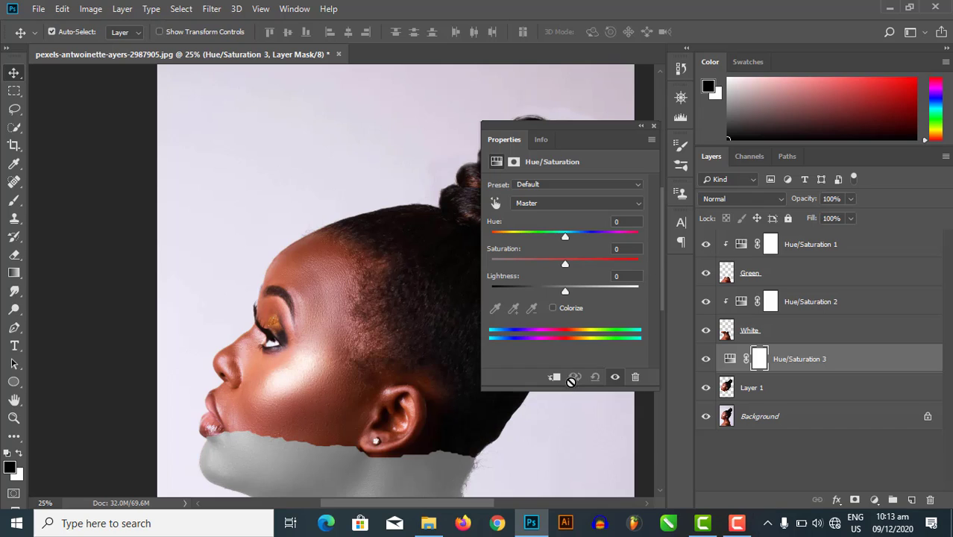
left_click(554, 378)
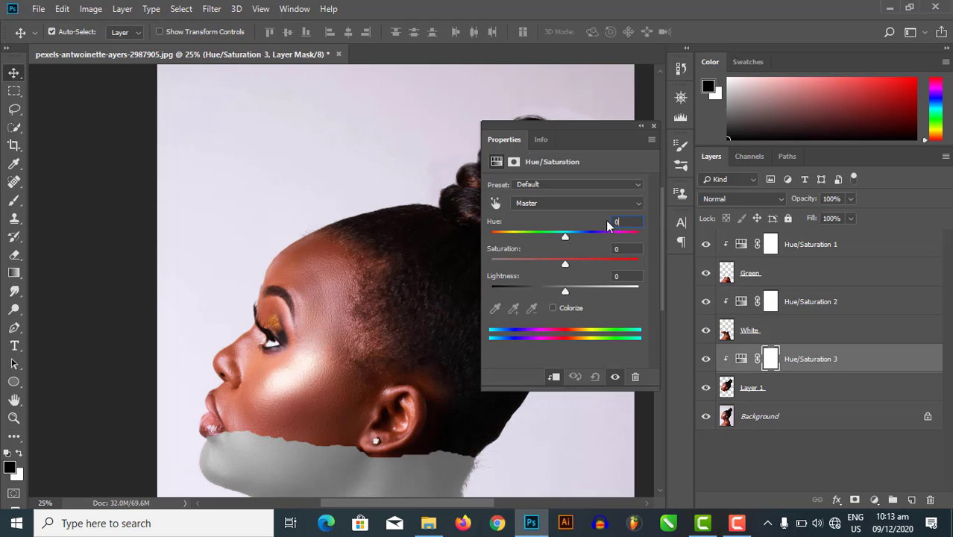
Step: Recolor the head green by setting the clipped adjustment's Hue to 78 and Lightness to -10
type("78")
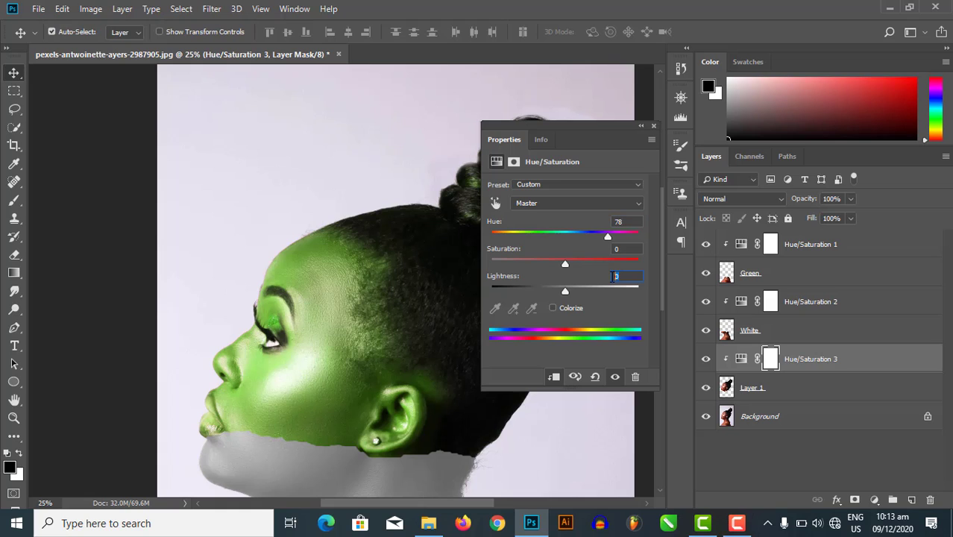
left_click(612, 277)
type("-10")
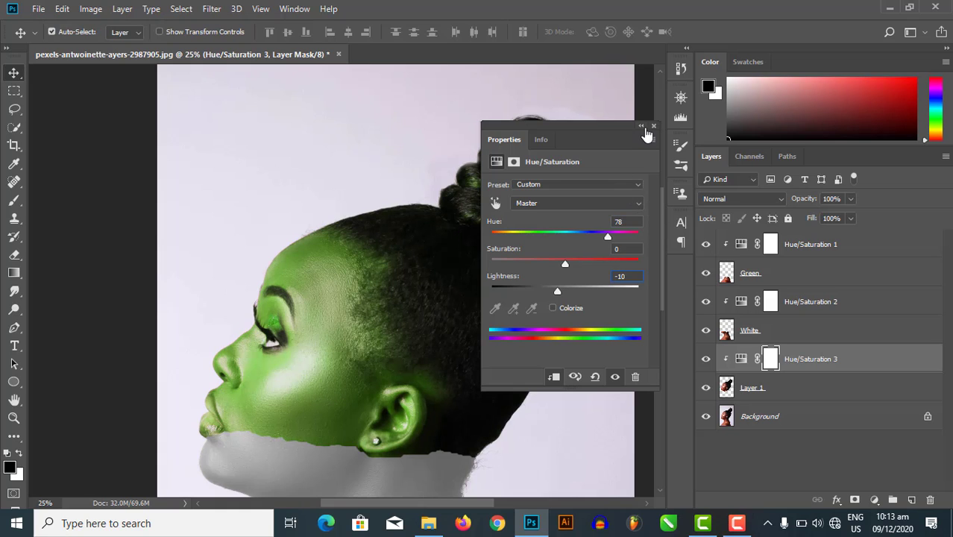
left_click(653, 125)
mouse_move(656, 230)
left_mouse_down()
mouse_move(657, 245)
mouse_move(660, 235)
left_mouse_up()
key("ctrl+minus")
key("ctrl+minus")
key("ctrl+minus")
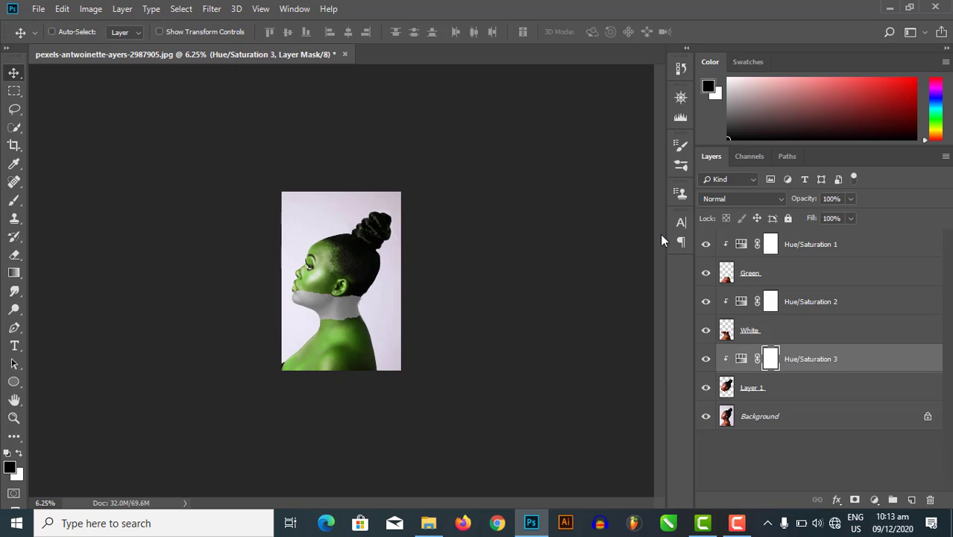
Step: Examine the band edges along the jaw, ear and neck up close, as well as the whole recolored portrait
key("ctrl+plus")
key("ctrl+plus")
key("ctrl+plus")
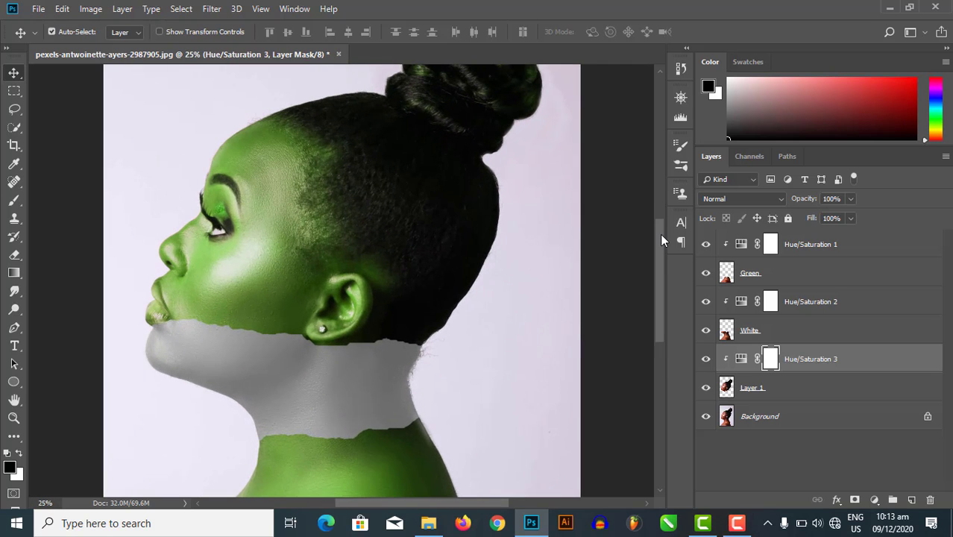
mouse_move(659, 238)
left_mouse_down()
mouse_move(661, 292)
mouse_move(659, 236)
left_mouse_up()
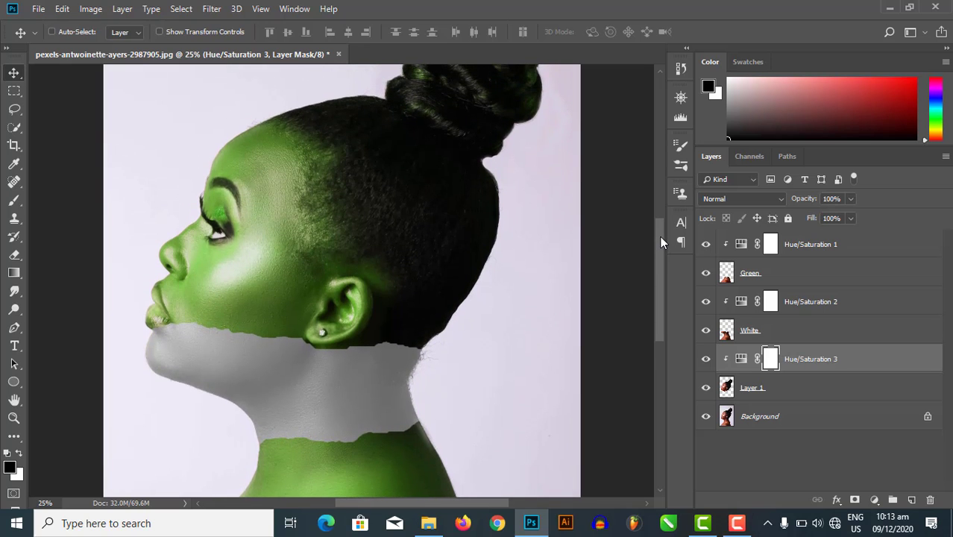
key("ctrl+minus")
key("ctrl+minus")
key("ctrl+minus")
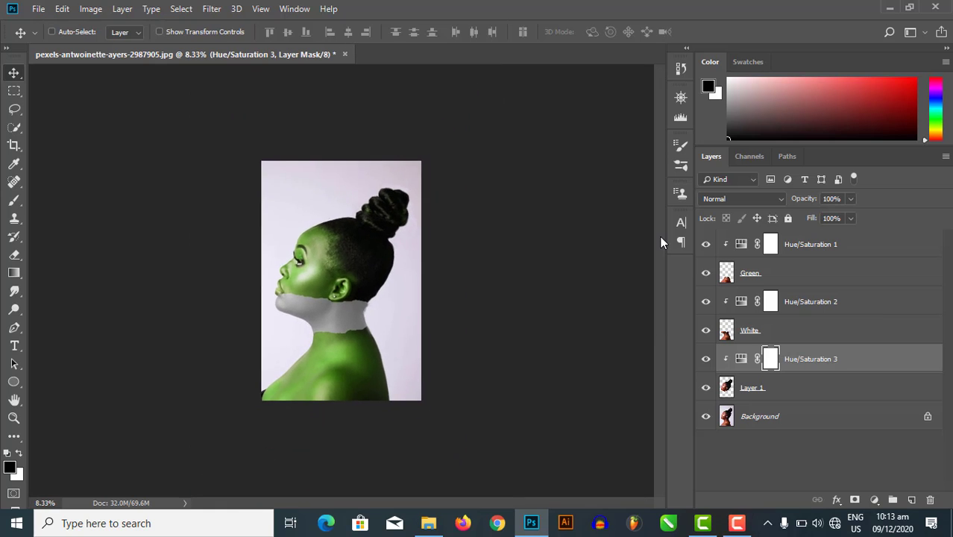
key("ctrl+plus")
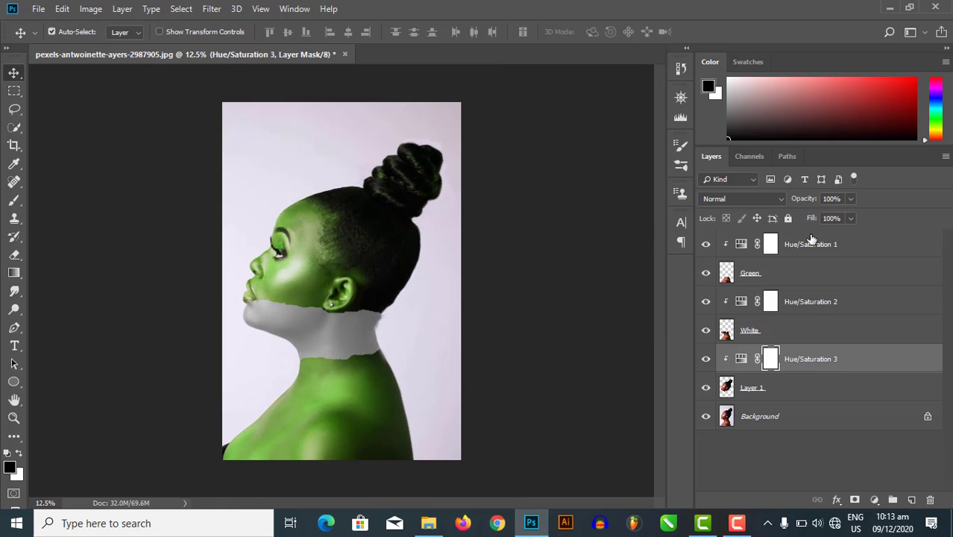
Step: Stamp all visible layers into a new merged layer at the top of the stack and hide every layer beneath it
left_click(811, 245)
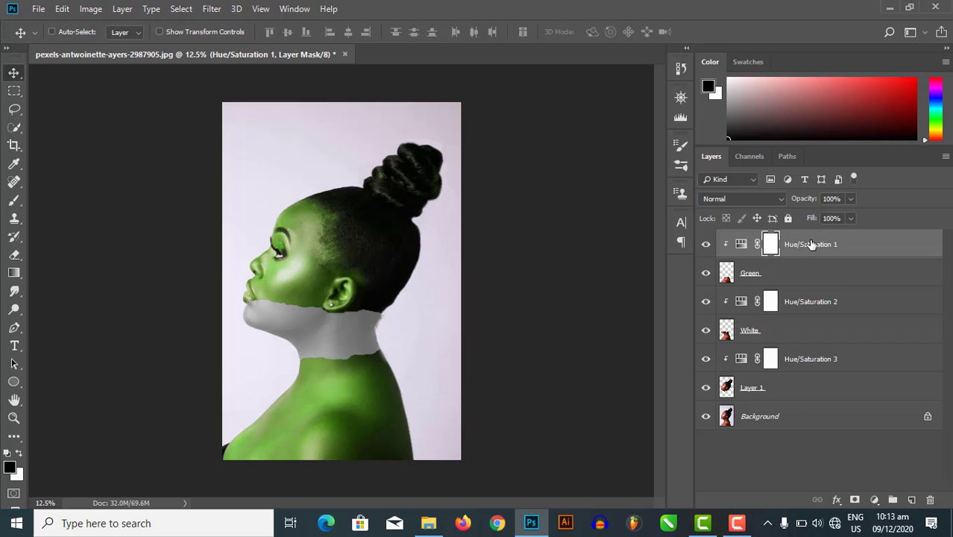
key("ctrl+alt+shift+e")
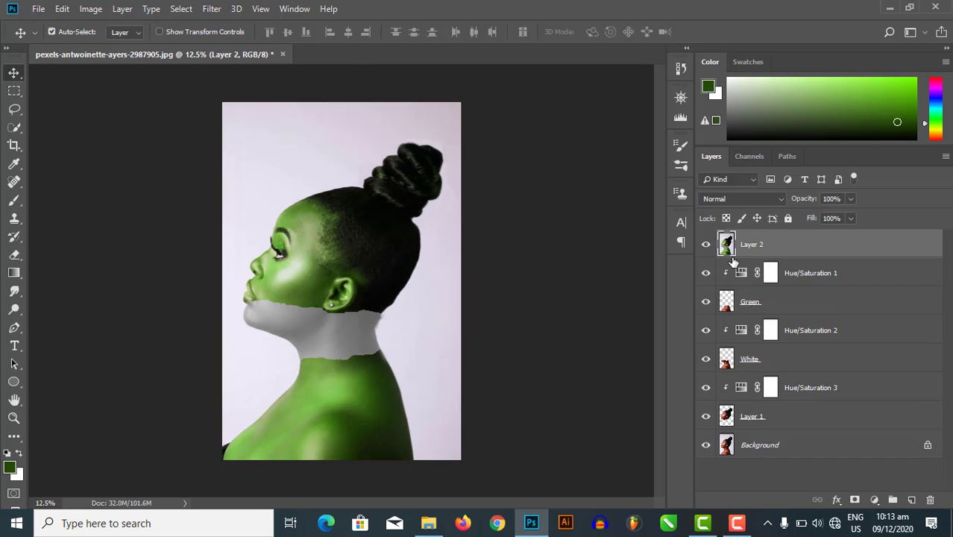
left_click_drag(705, 277, 706, 446)
left_click(706, 246)
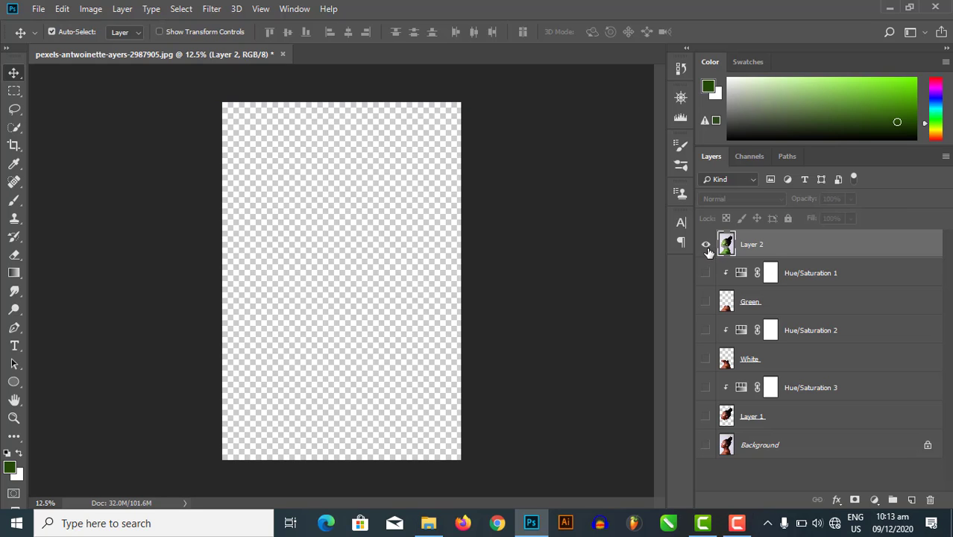
Step: Open the merged layer in the Camera Raw Filter and set Contrast to +13 and Clarity to +33
key("ctrl+plus")
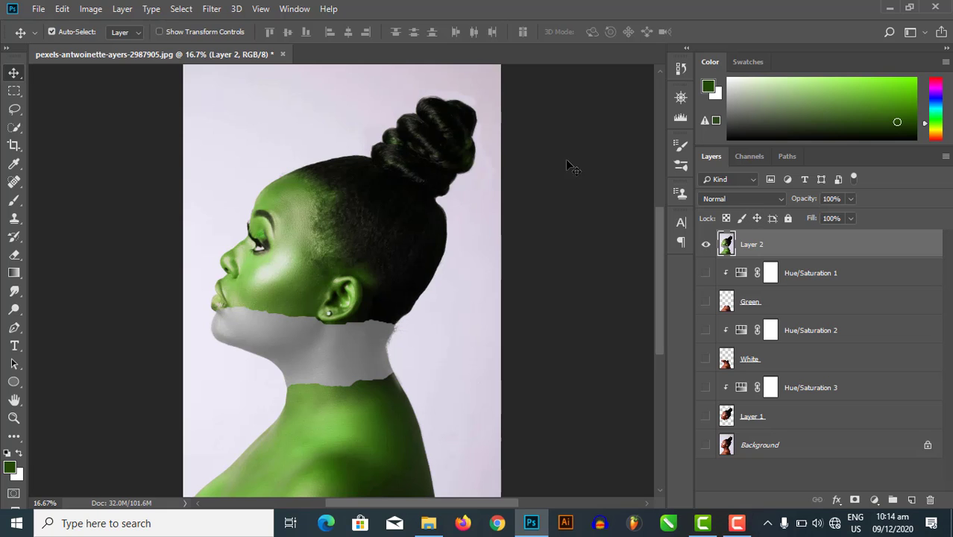
left_click(213, 8)
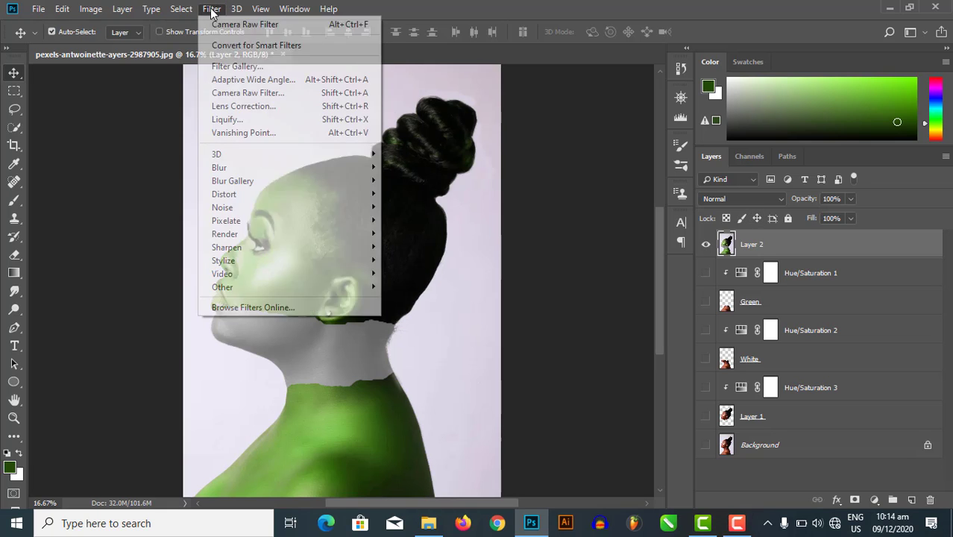
left_click(269, 94)
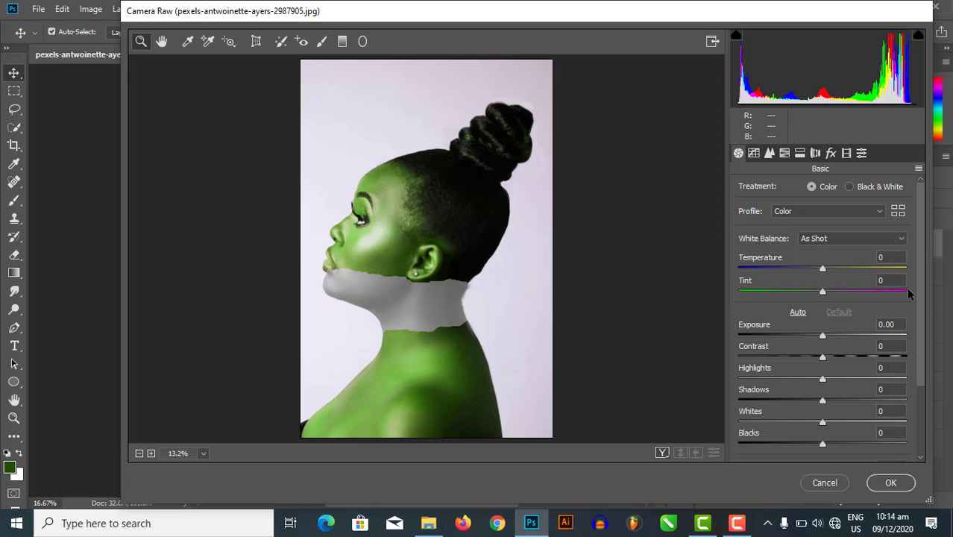
left_click_drag(918, 235, 925, 313)
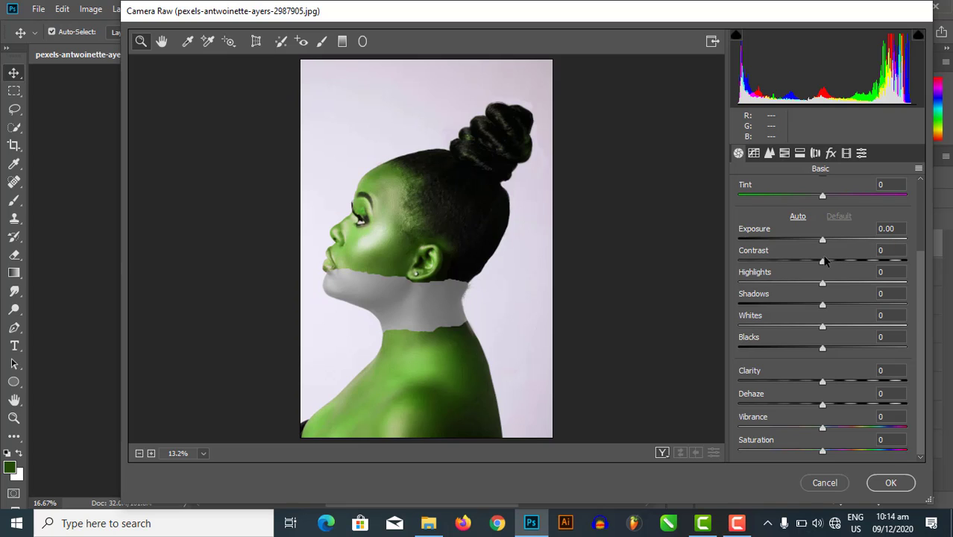
left_click_drag(823, 262, 834, 262)
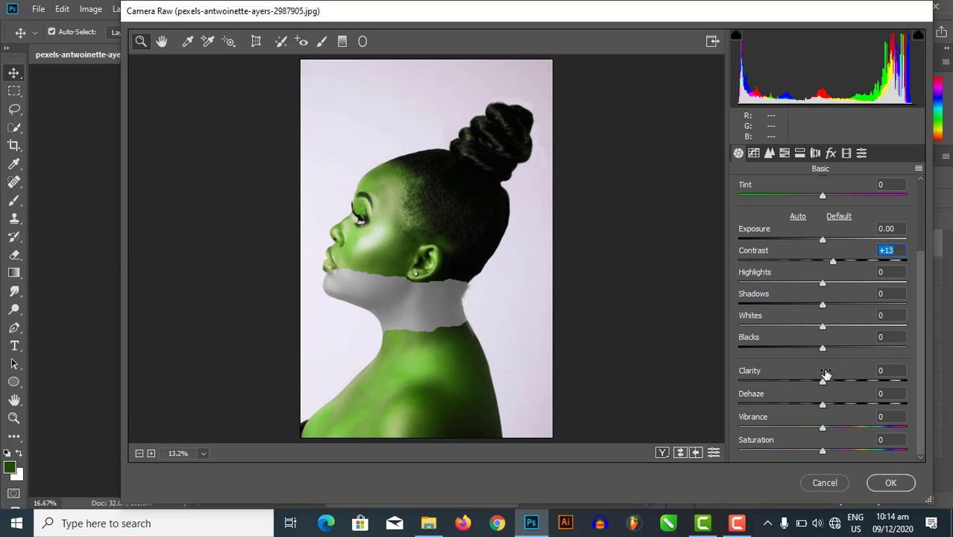
left_click_drag(822, 382, 849, 381)
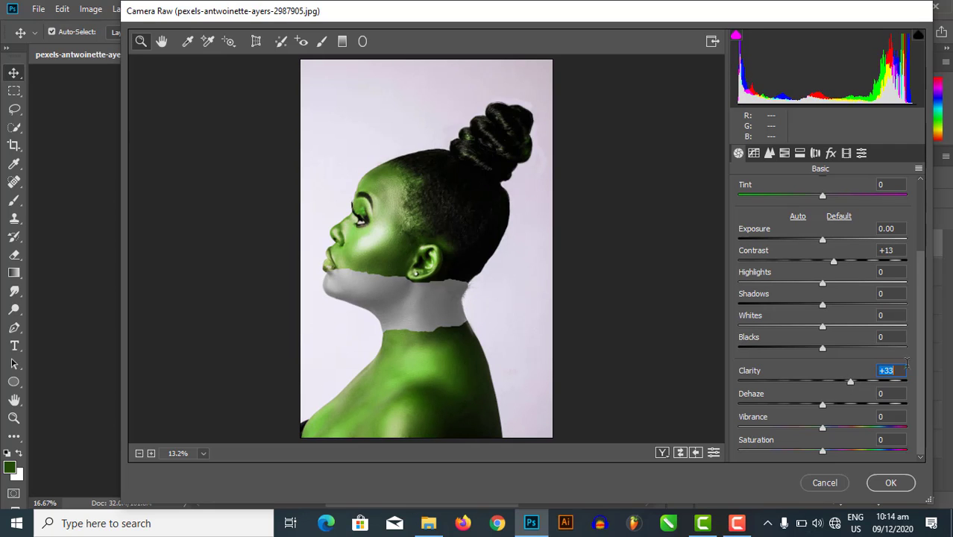
scroll(917, 346, "up", 3)
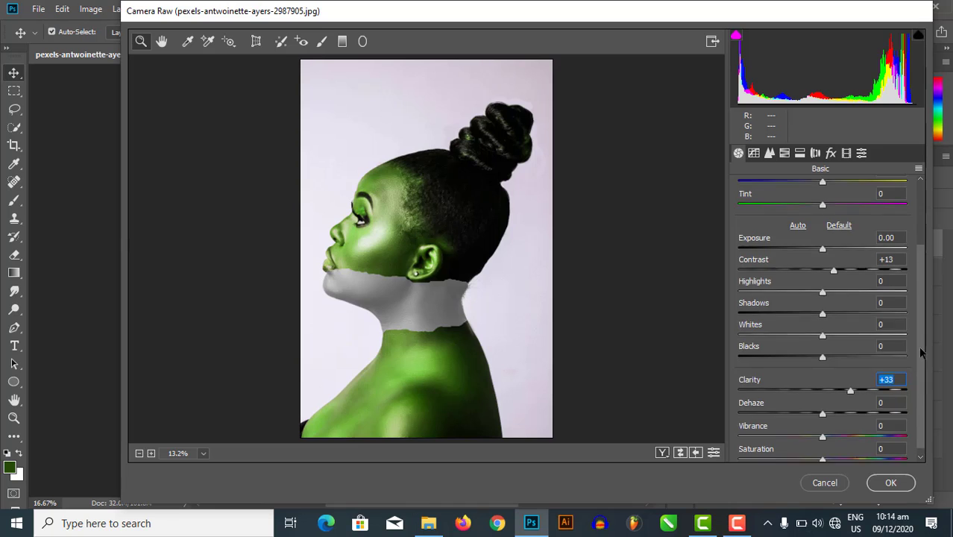
Step: Set the Camera Raw sharpening Amount to 80 and apply the filter to the merged layer
left_click(768, 153)
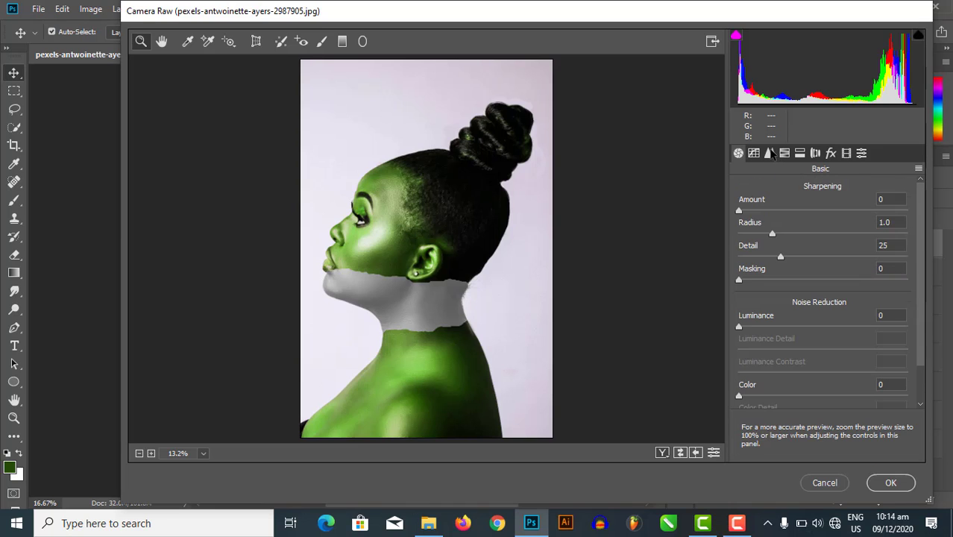
left_click_drag(738, 211, 823, 212)
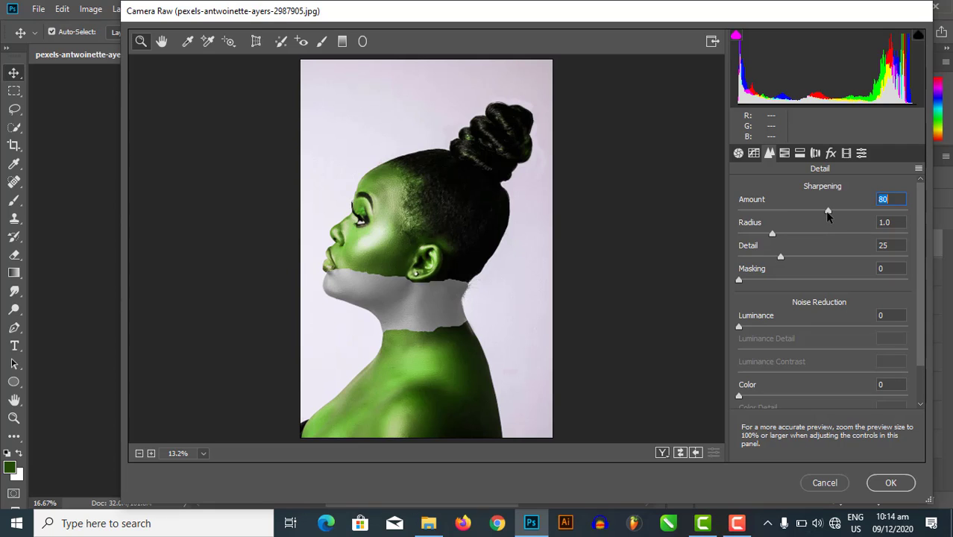
left_click(800, 153)
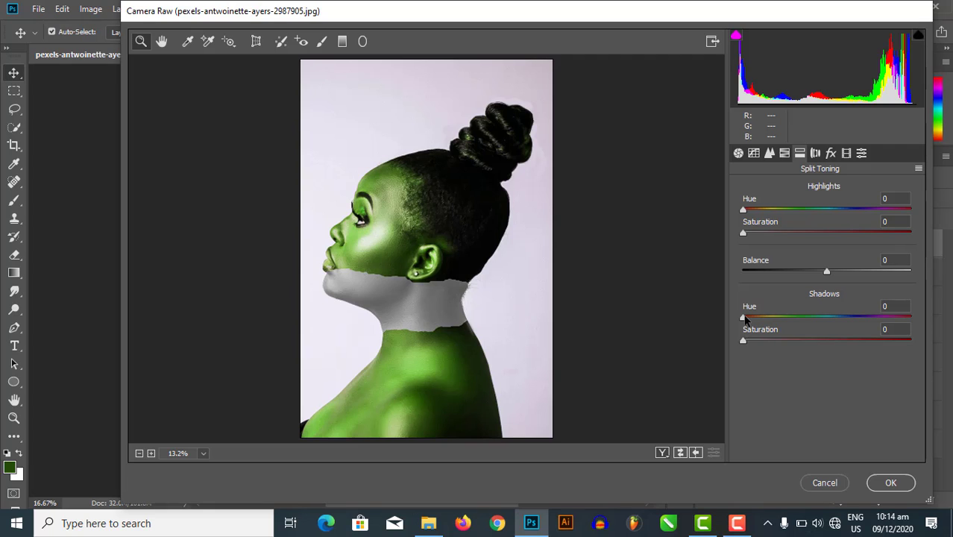
left_click(784, 154)
left_click(740, 153)
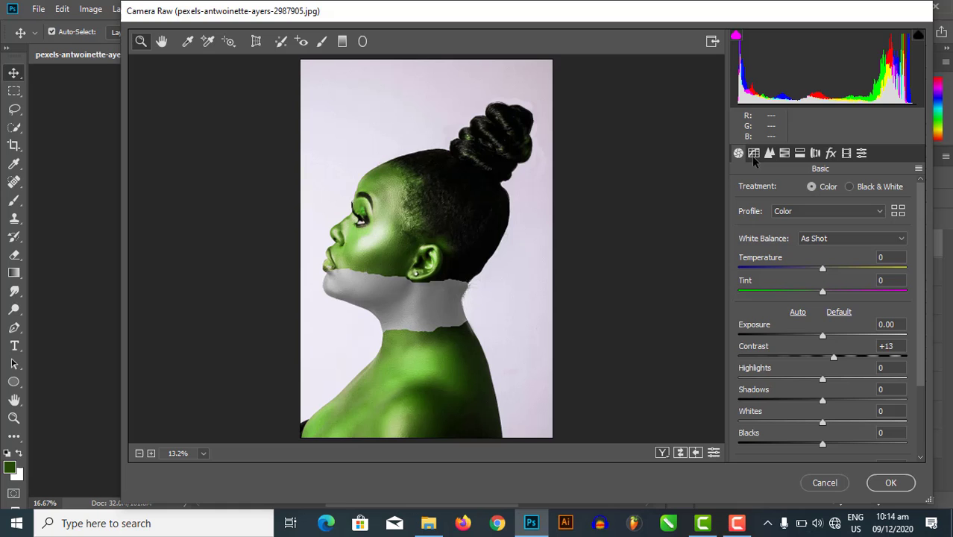
left_click(888, 482)
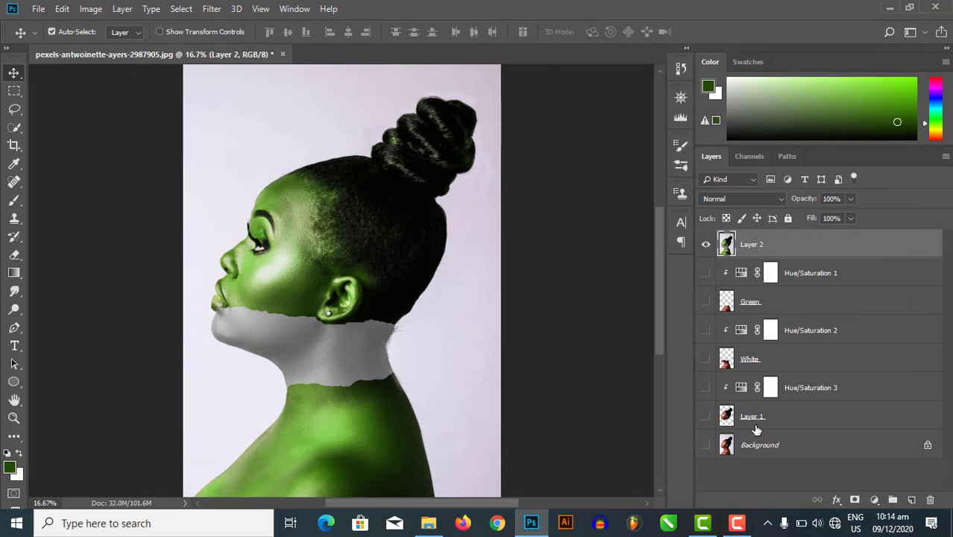
Step: Show the Background layer and toggle the merged layer's visibility to compare the recolored portrait with the original
left_click(705, 445)
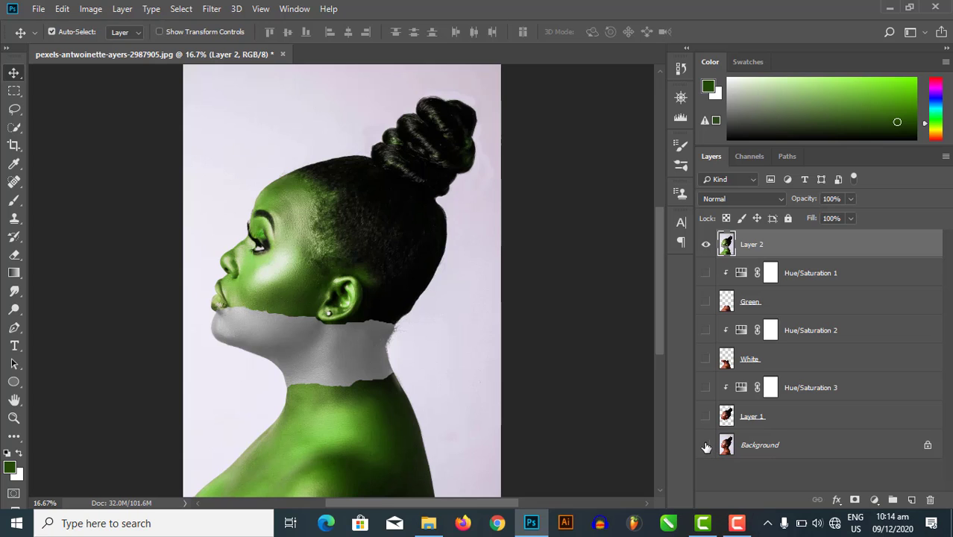
left_click(706, 244)
left_click(705, 244)
left_click(706, 245)
left_click(706, 244)
left_click(705, 244)
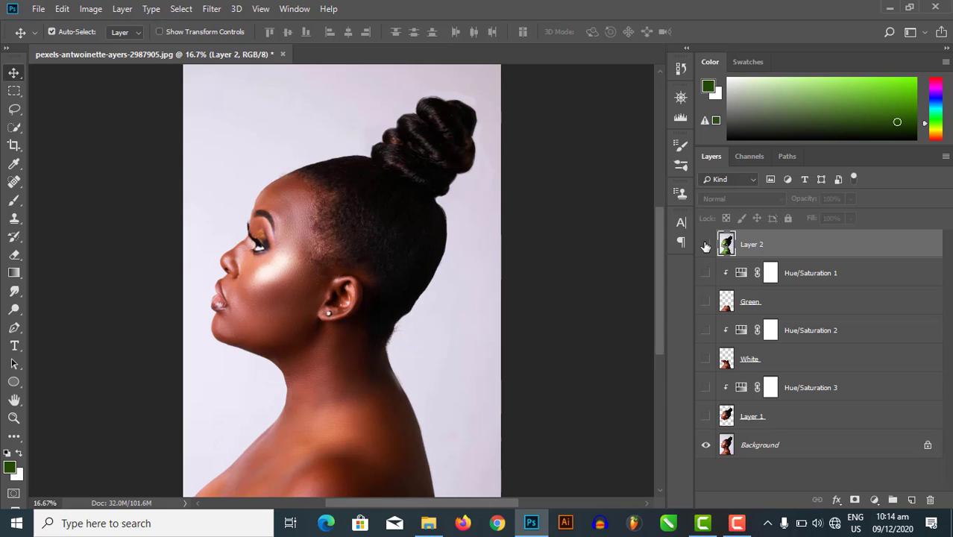
left_click(705, 245)
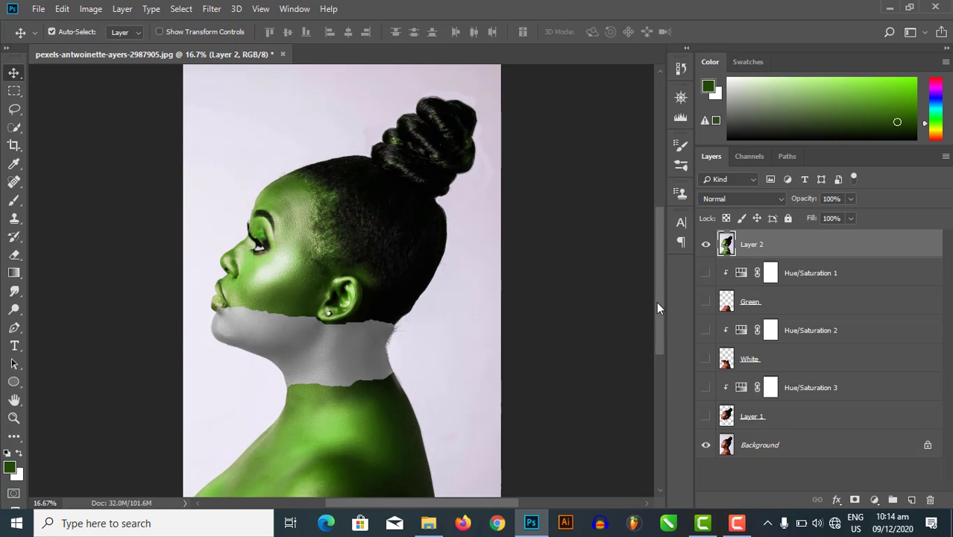
Step: Examine the sharpened hair bun and forehead up close, as well as the overall look of the portrait
left_click_drag(657, 302, 657, 274)
key("ctrl+plus")
key("ctrl+plus")
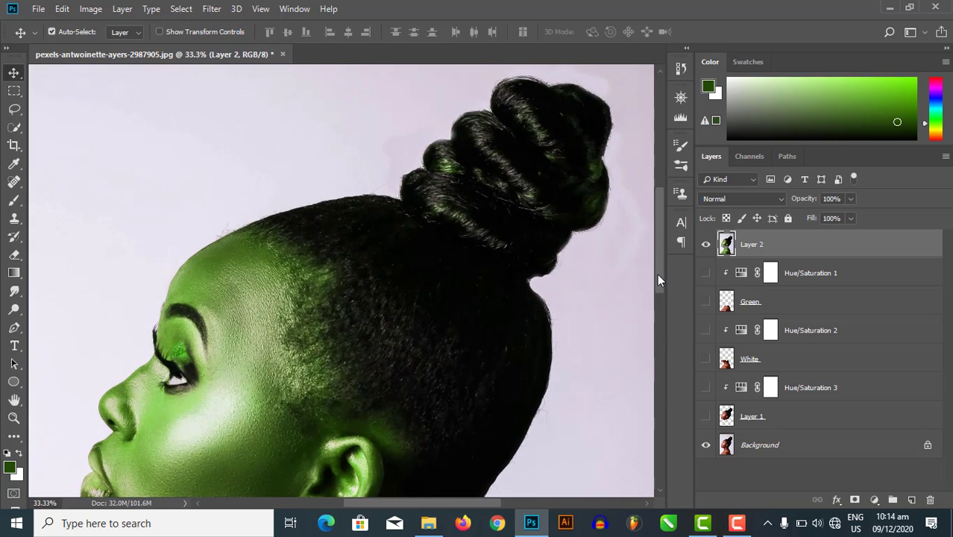
left_click_drag(454, 502, 485, 502)
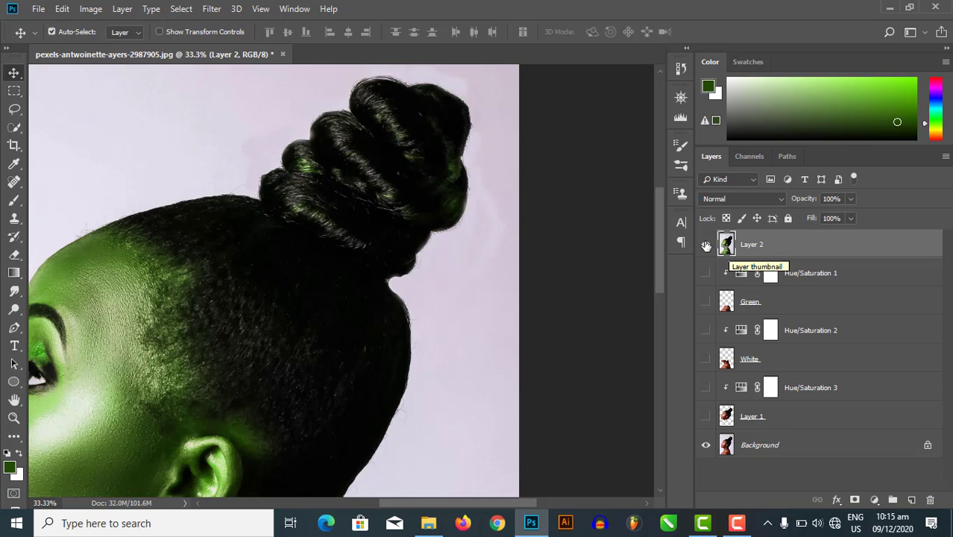
key("ctrl+minus")
key("ctrl+minus")
key("ctrl+minus")
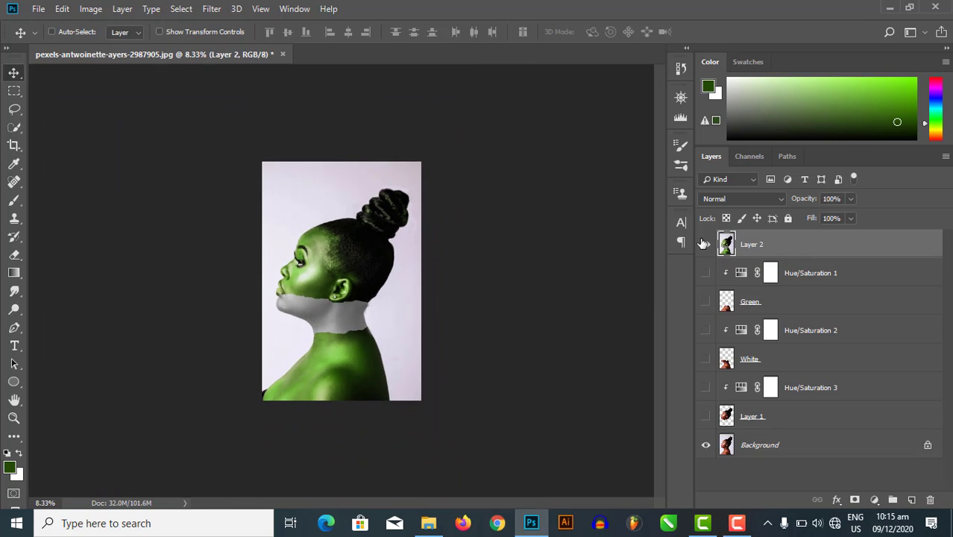
key("ctrl+plus")
key("ctrl+minus")
key("ctrl+plus")
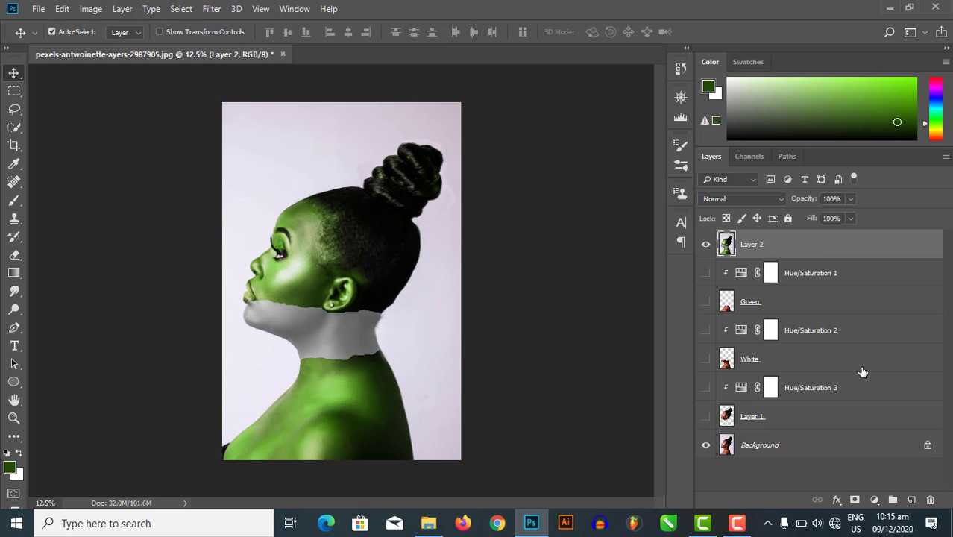
Step: Add the text "Naija" in 337 pt Trajan Pro on a new layer in the empty background above the head
left_click(911, 500)
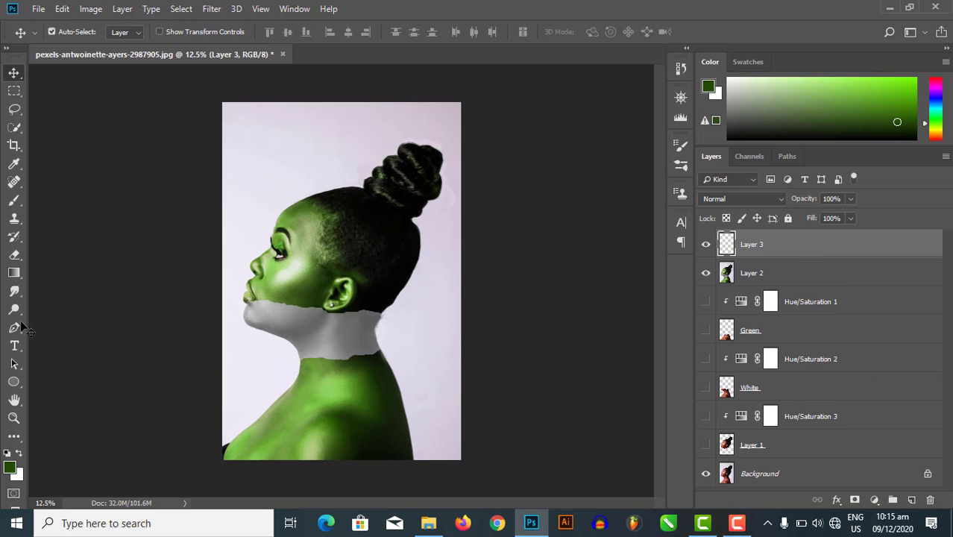
left_click(15, 345)
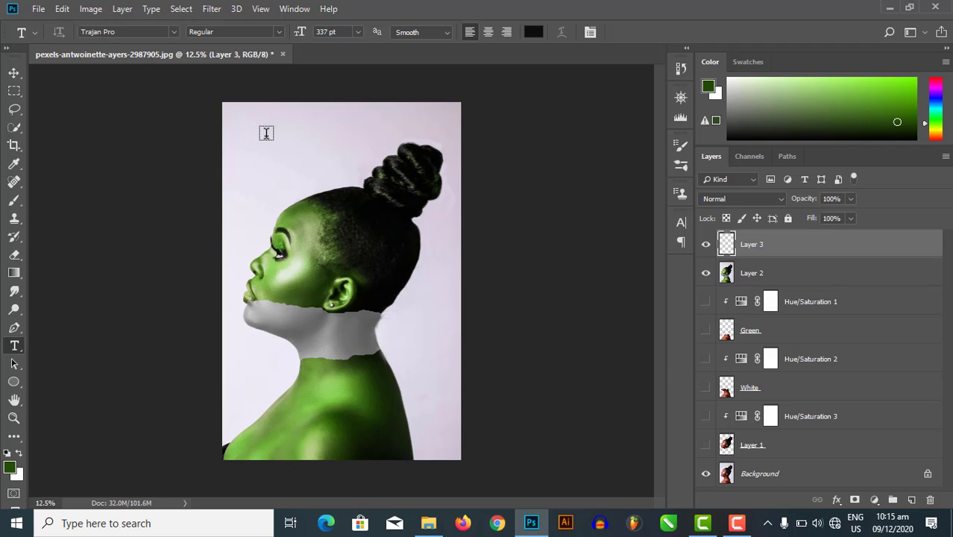
left_click(267, 135)
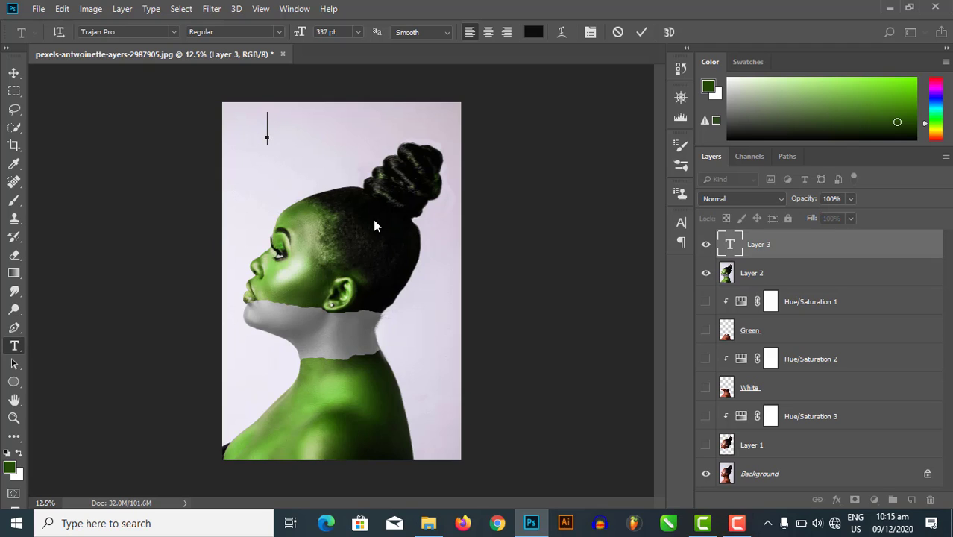
type("Nai ")
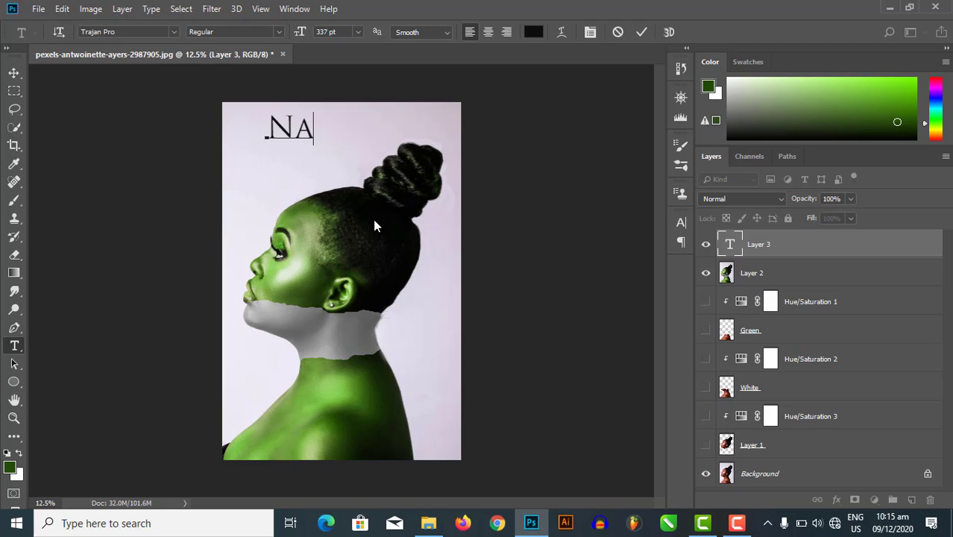
type("ja")
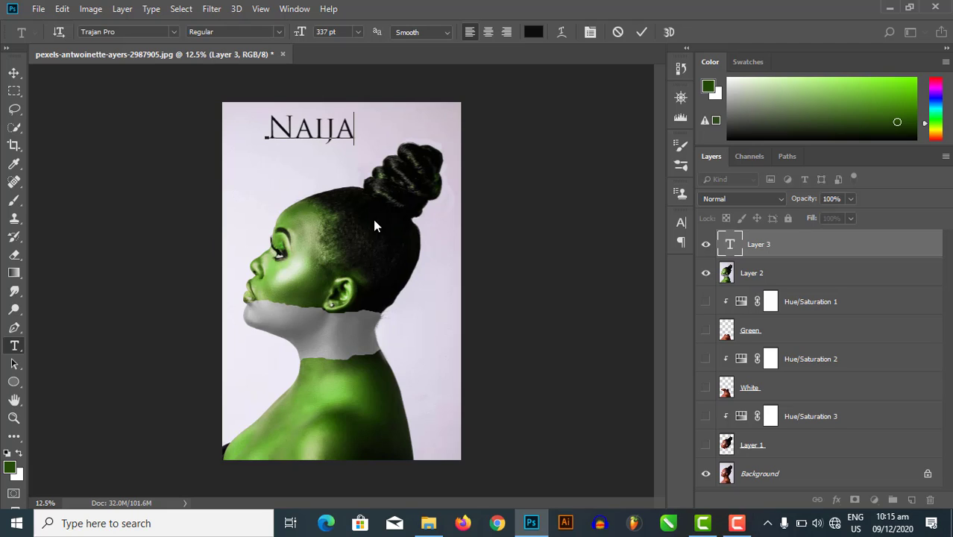
left_click(643, 31)
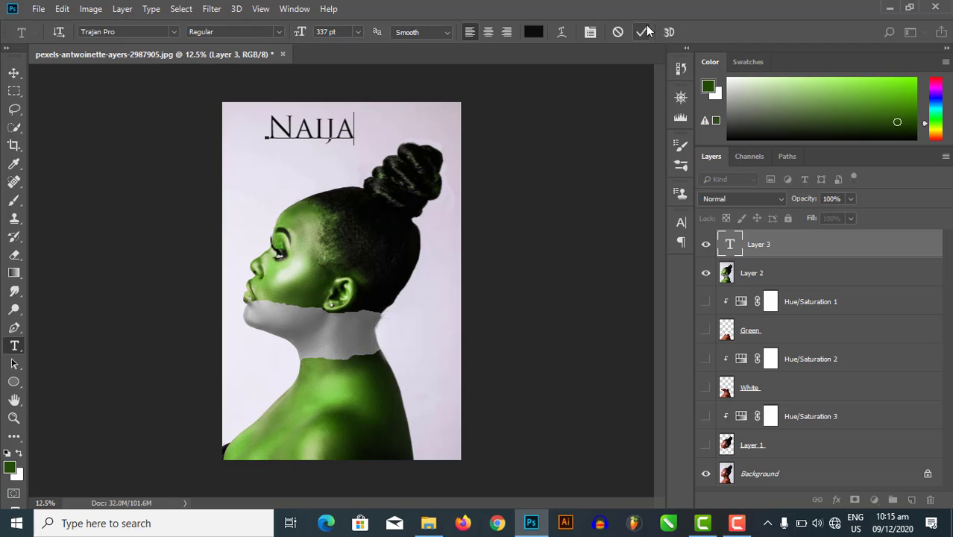
Step: Change the "Naija" title's font to The Jacklyn and scale the text up proportionally to about 163%
left_click(174, 32)
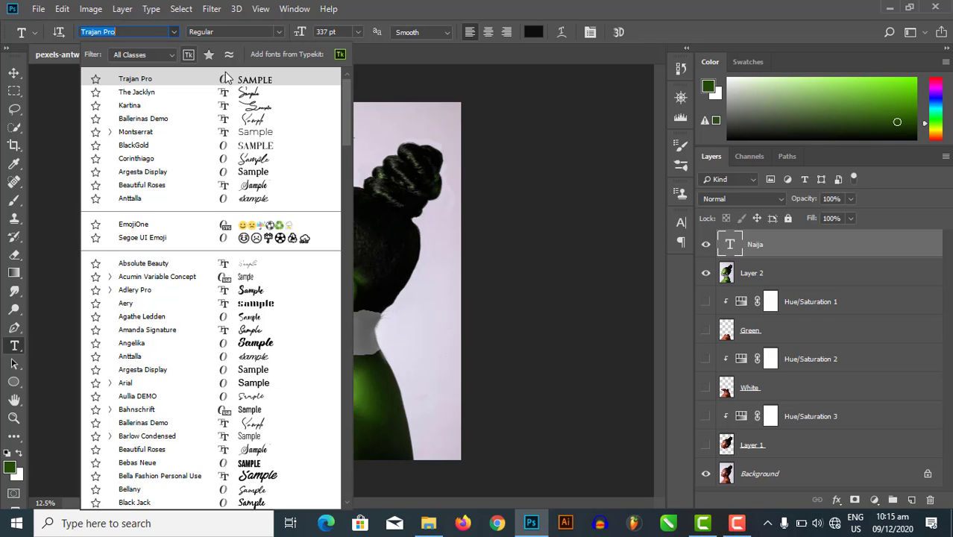
left_click(247, 92)
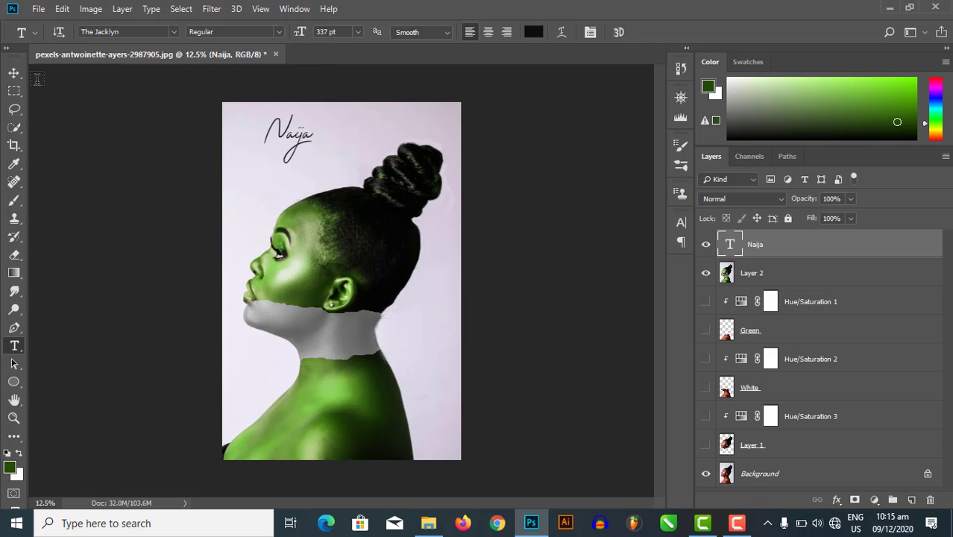
left_click(14, 72)
left_click_drag(266, 177, 356, 183)
key("ctrl+t")
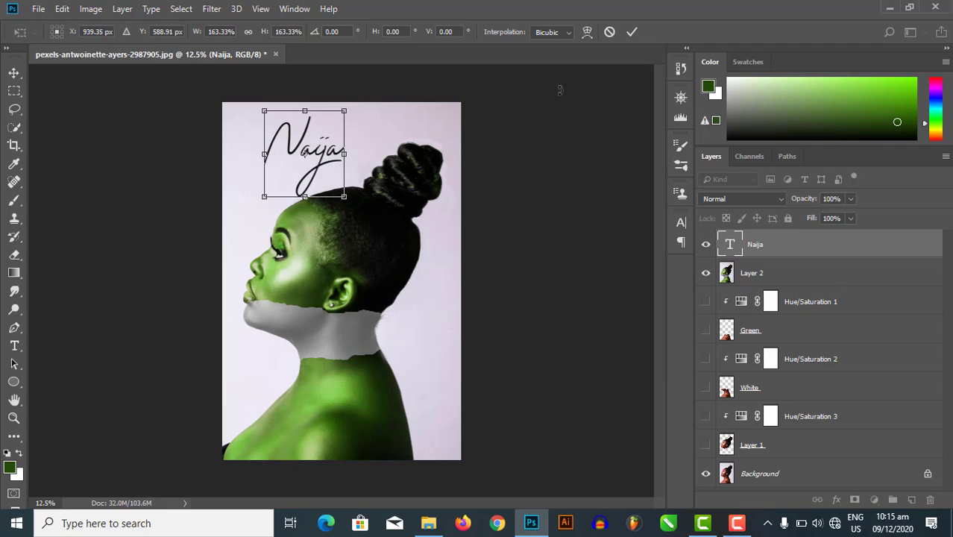
left_click(630, 32)
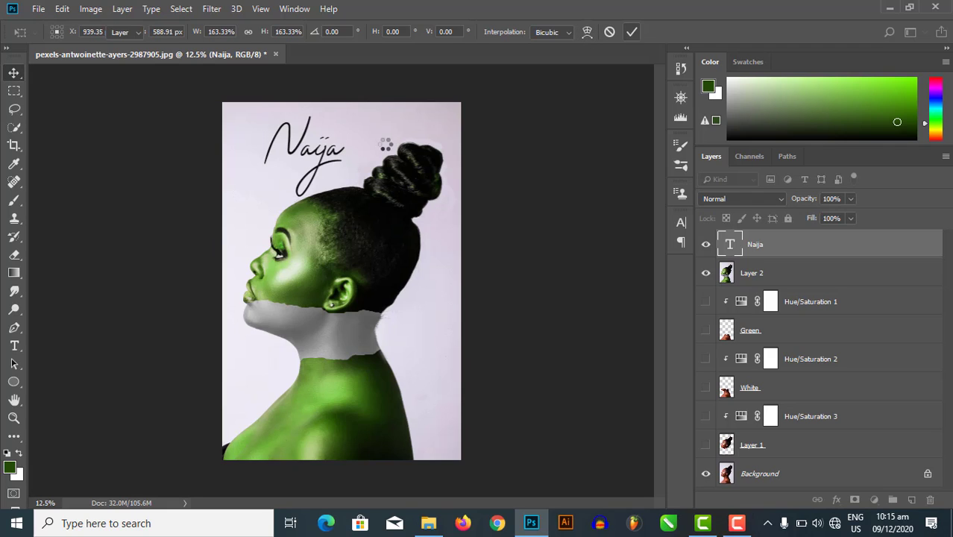
Step: Move the "Naija" title slightly toward the image's upper-left corner and scale it down to about 90%
left_click_drag(320, 164, 308, 158)
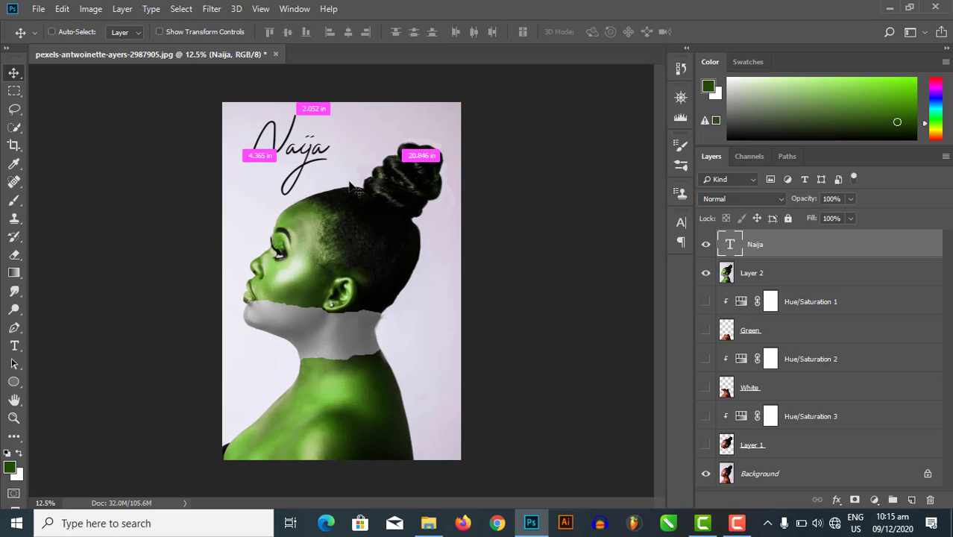
key("ctrl+t")
left_click_drag(331, 196, 325, 192)
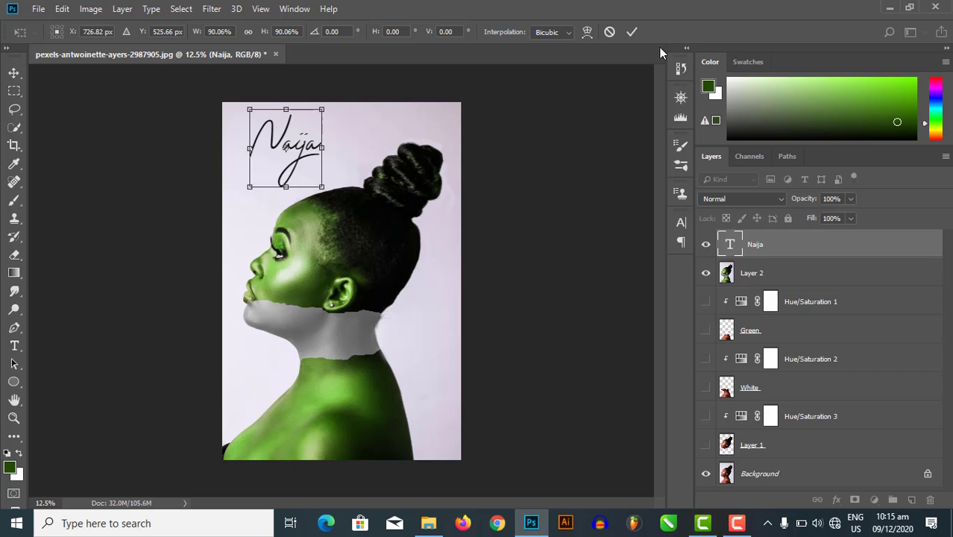
left_click(631, 32)
Step: Add the text "AND I'M" at 337 pt on a new layer below the title and set its font to Trajan Pro
key("ctrl+plus")
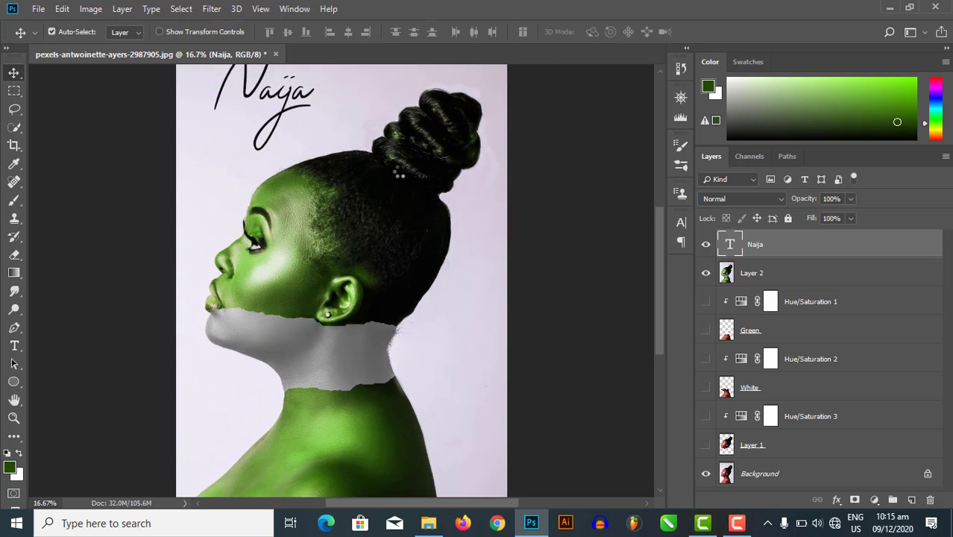
key("ctrl+plus")
left_click_drag(656, 330, 650, 285)
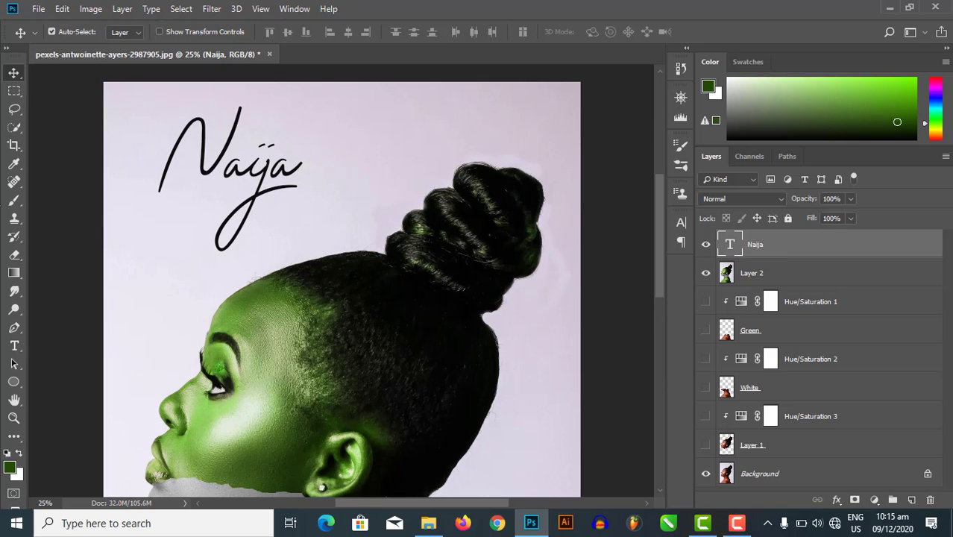
left_click(14, 347)
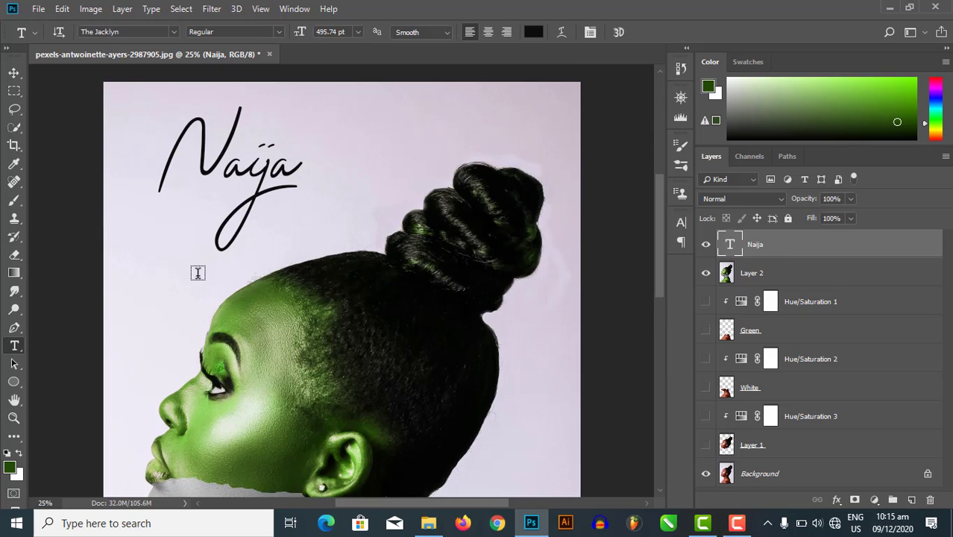
left_click(142, 296)
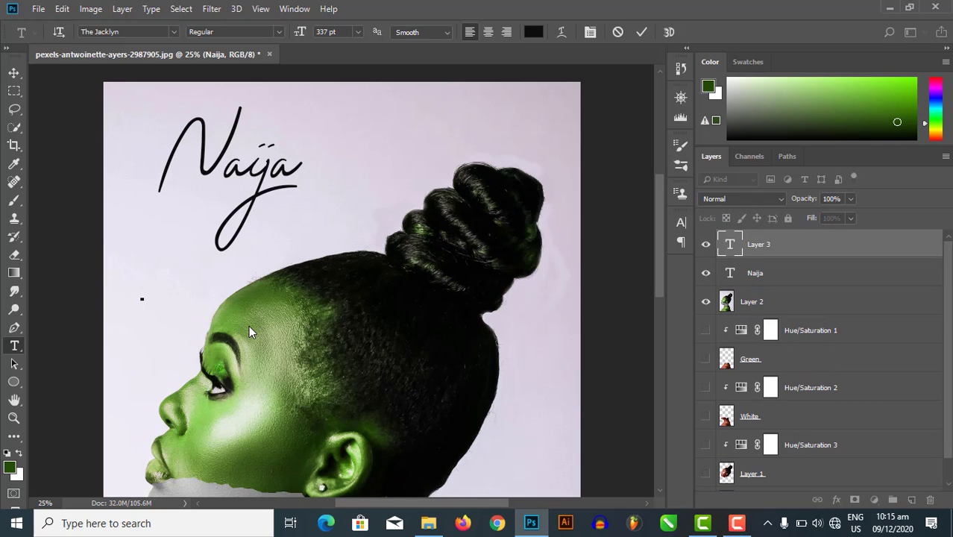
type("A")
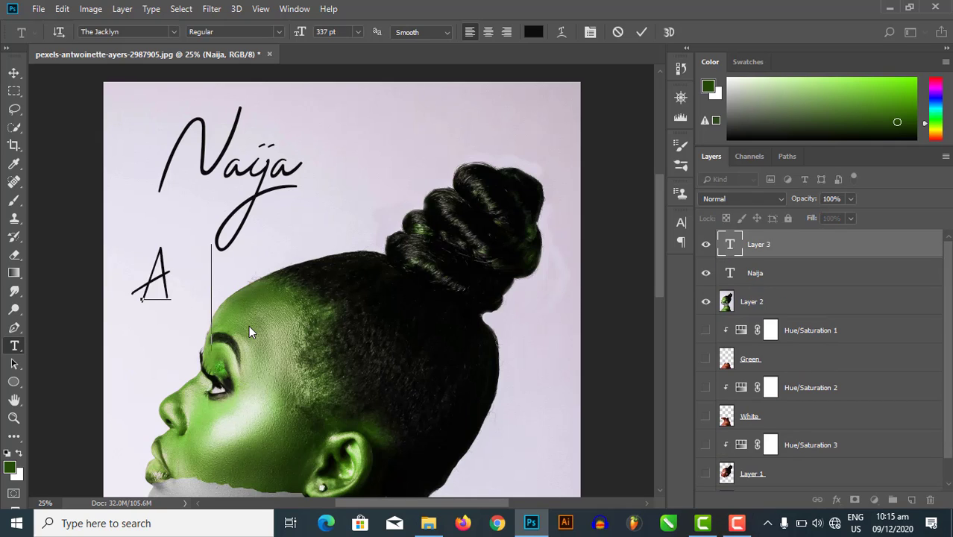
type("NDI")
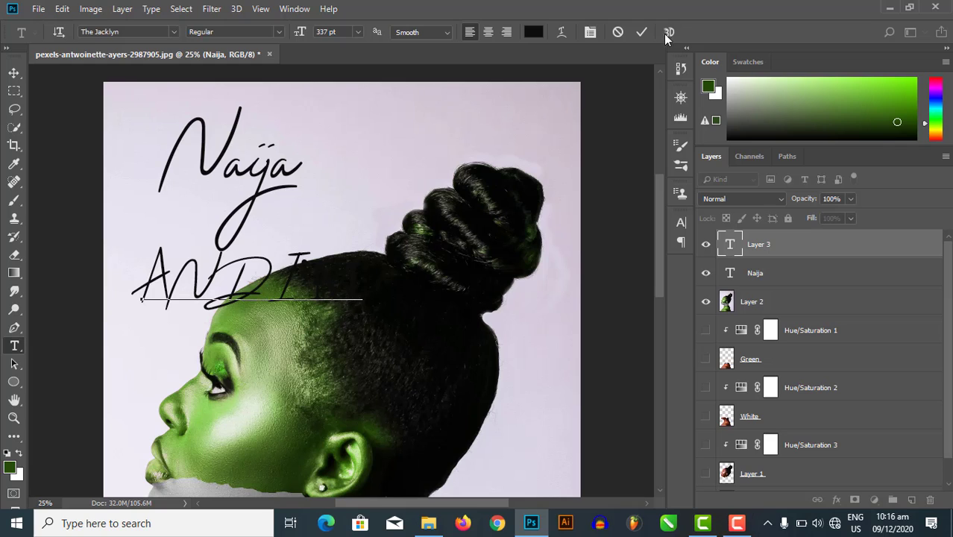
left_click(643, 32)
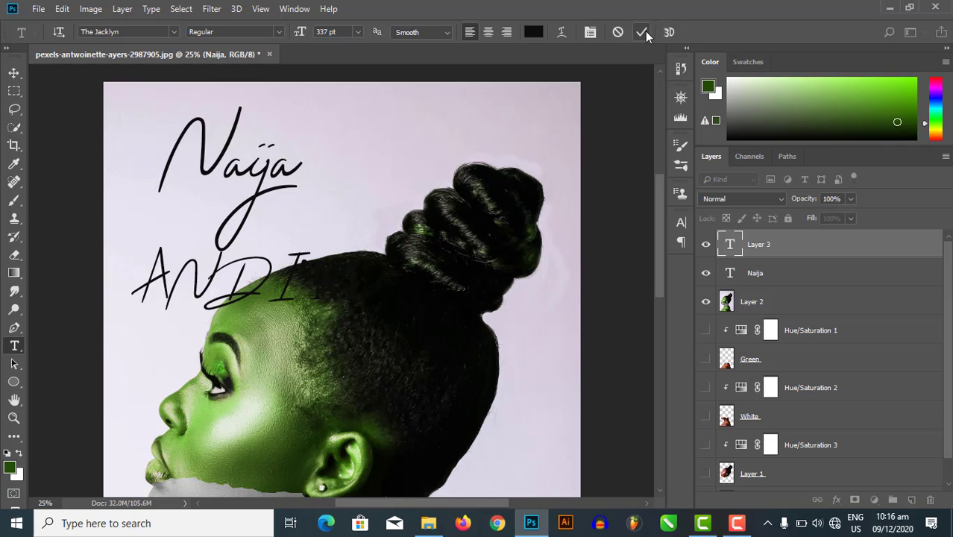
left_click(173, 32)
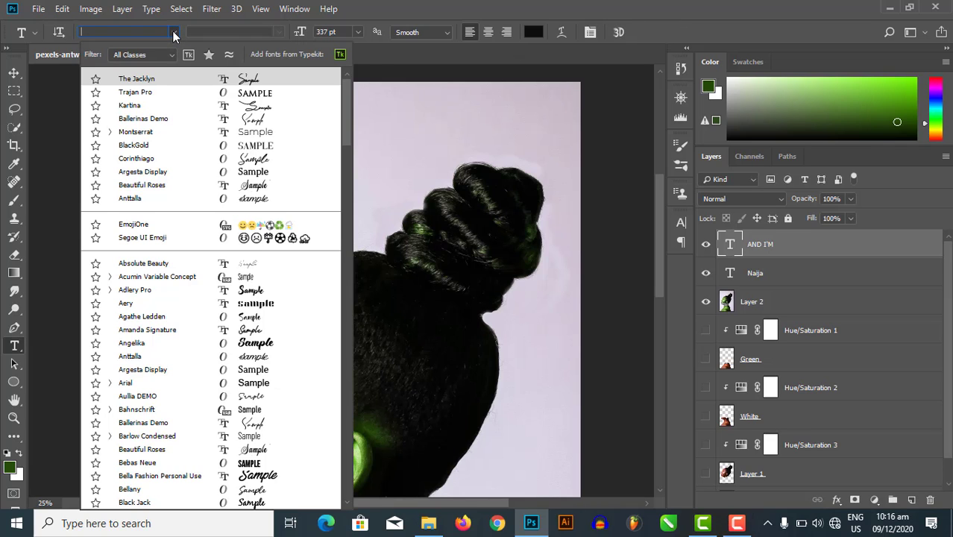
left_click(217, 94)
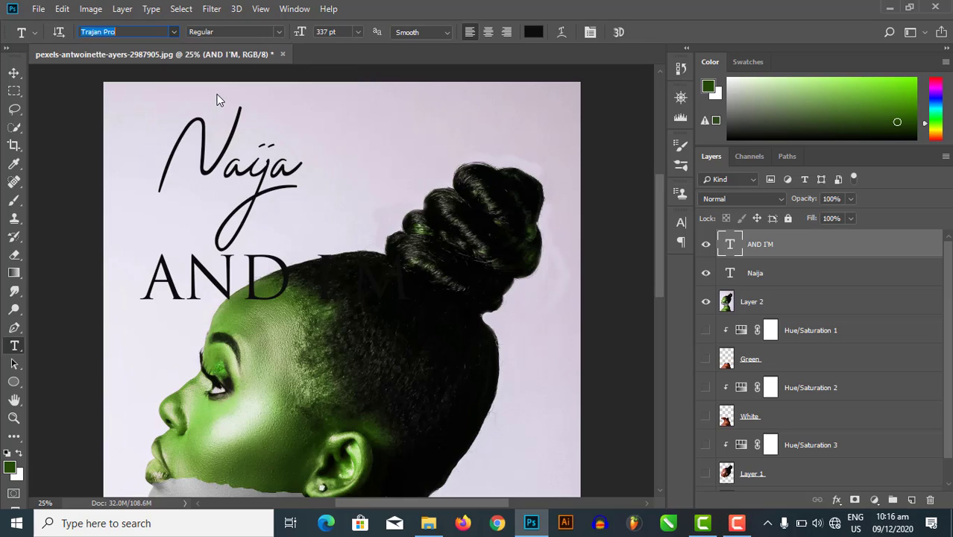
Step: Scale "AND I'M" down to about 35% and place it under "Naija", just left of the j's tail
left_click(16, 72)
key("ctrl+t")
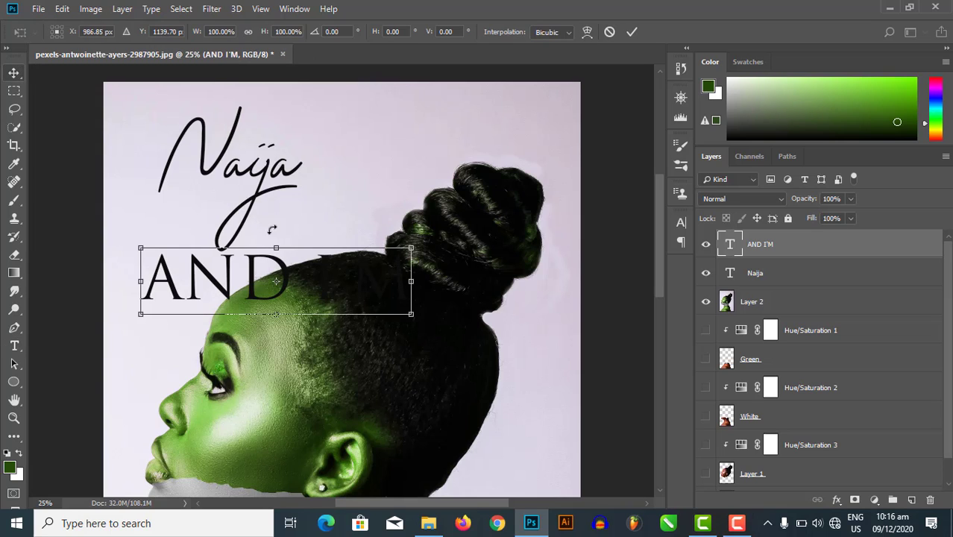
left_click_drag(310, 284, 261, 274)
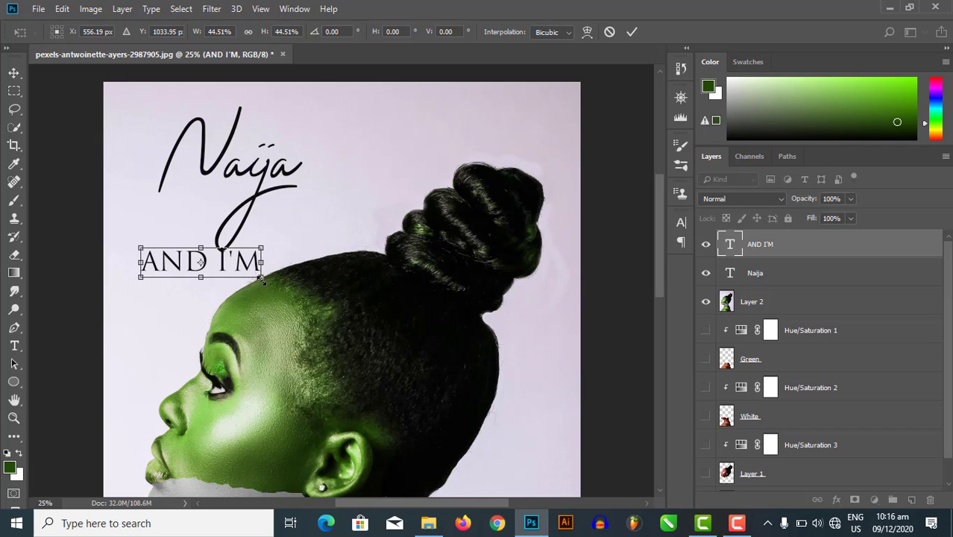
left_click_drag(261, 277, 209, 212)
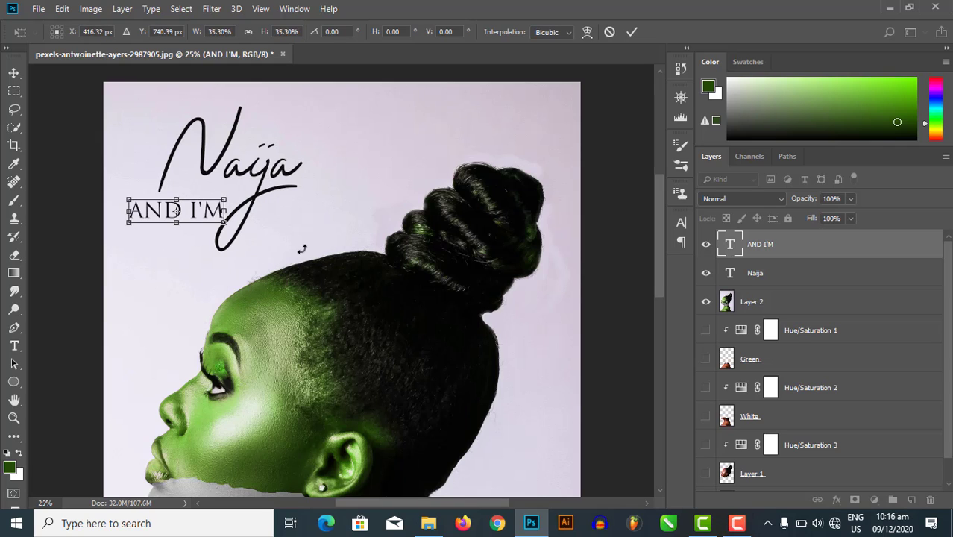
key("Left")
key("Left")
key("Left")
key("Left")
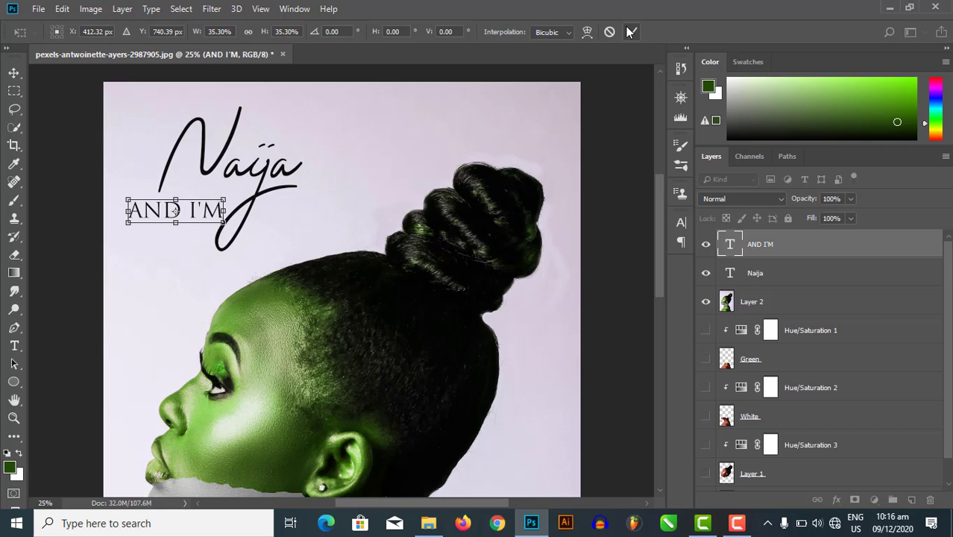
left_click(629, 31)
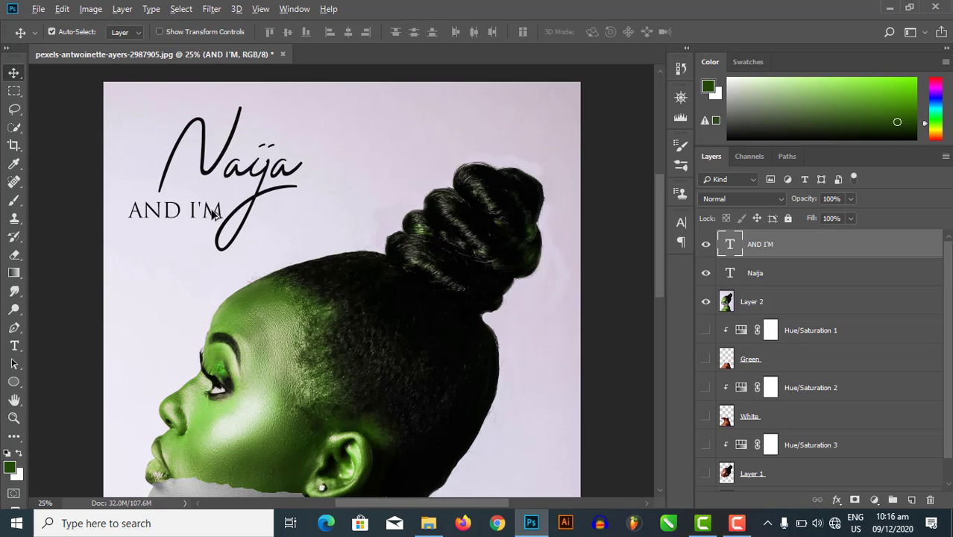
Step: Duplicate the "AND I'M" text to the right side of the j's tail and change the copy to "PROUD"
left_click_drag(214, 214, 357, 214)
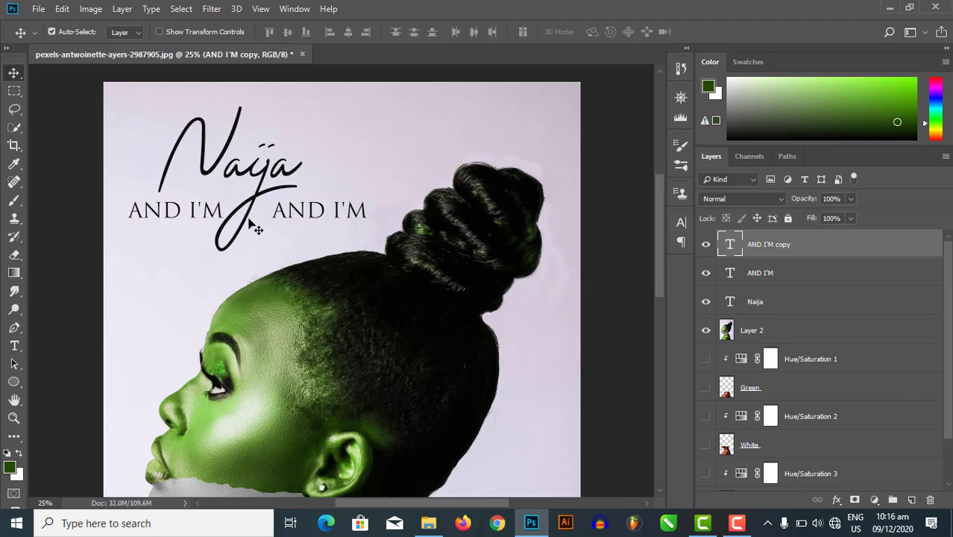
key("t")
left_click(324, 212)
key("ctrl+a")
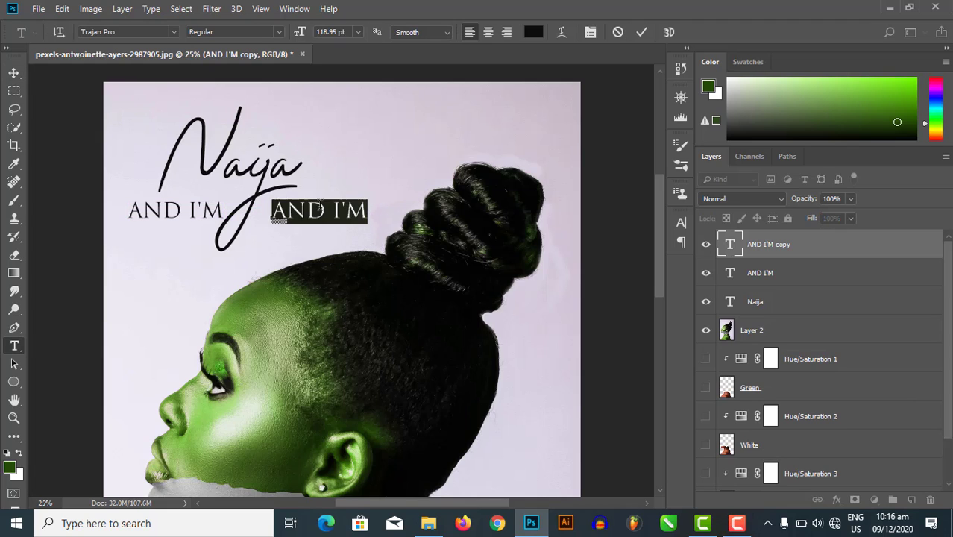
type("PROUD")
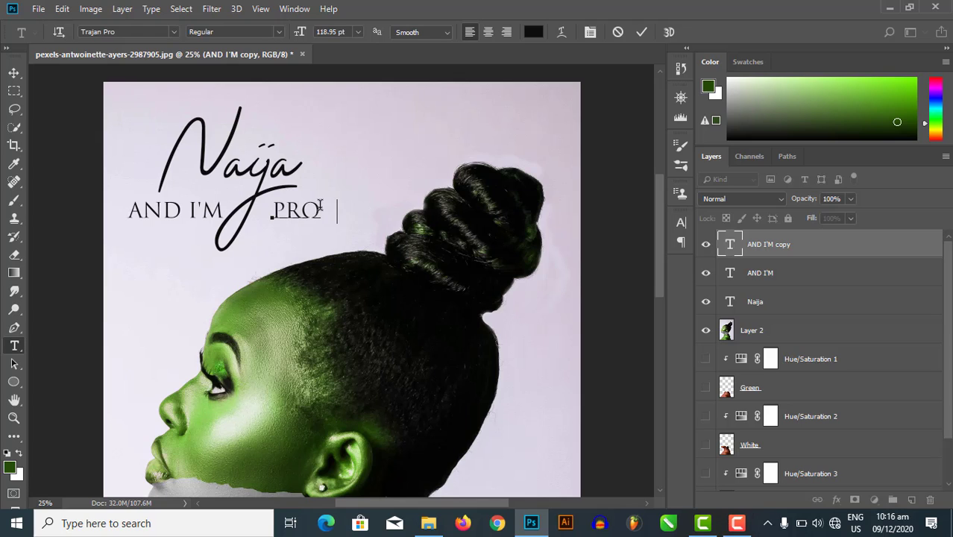
left_click(643, 32)
Step: Nudge "PROUD" left until it sits close to the j's tail, balancing the "AND I'M" text on the other side
left_click(12, 77)
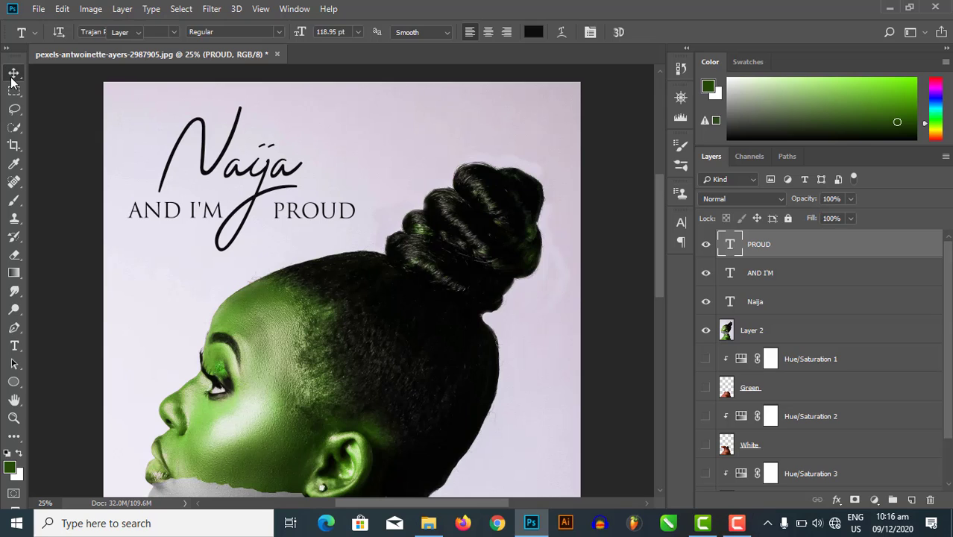
key("shift+Left")
key("shift+Left")
key("shift+Left")
key("shift+Left")
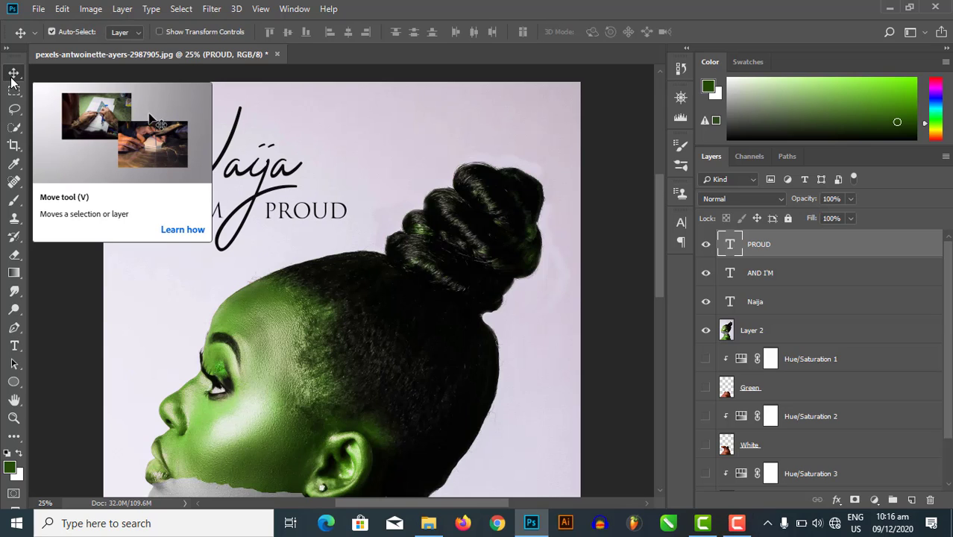
key("Left")
key("Left")
key("Left")
key("Left")
key("Left")
key("Left")
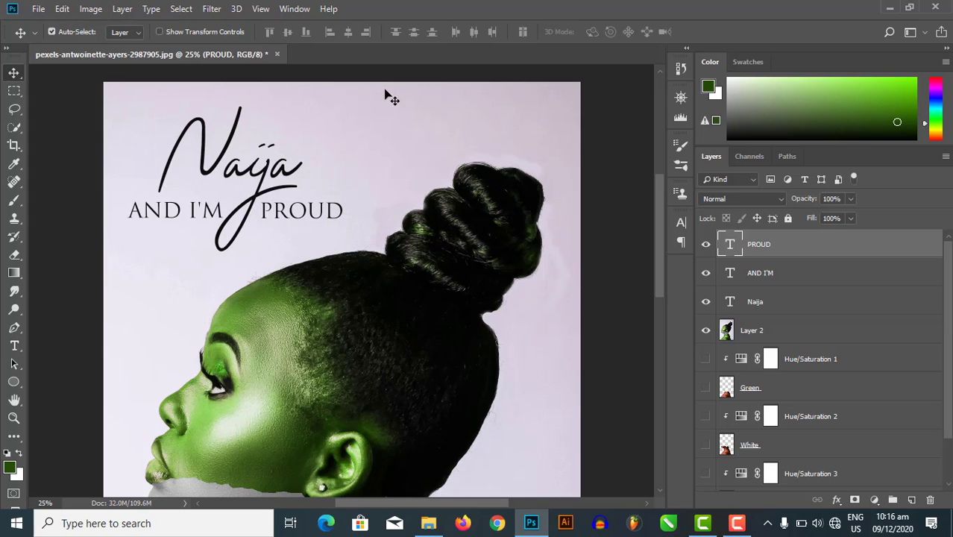
key("Right")
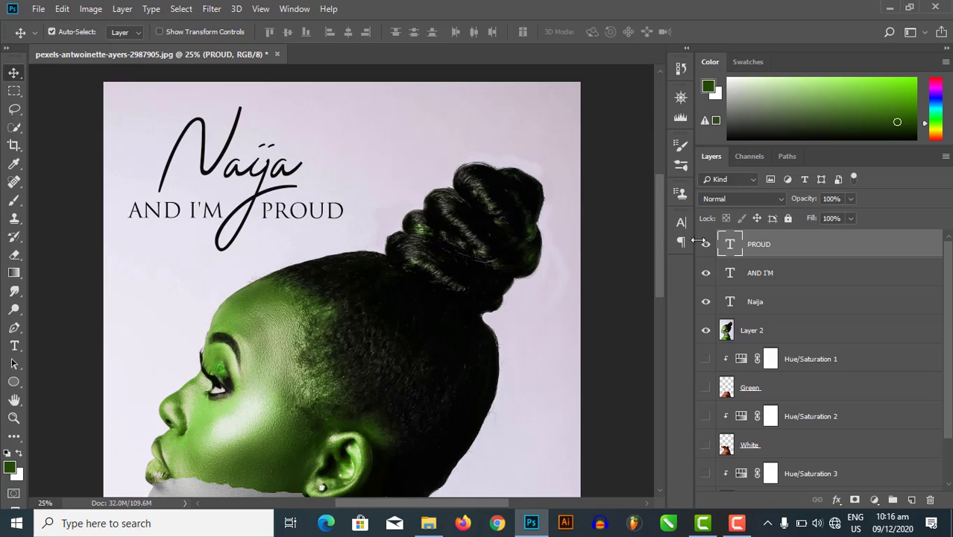
Step: Group the three text layers and name the group "Naija text"
left_click(764, 301, "shift")
key("ctrl+g")
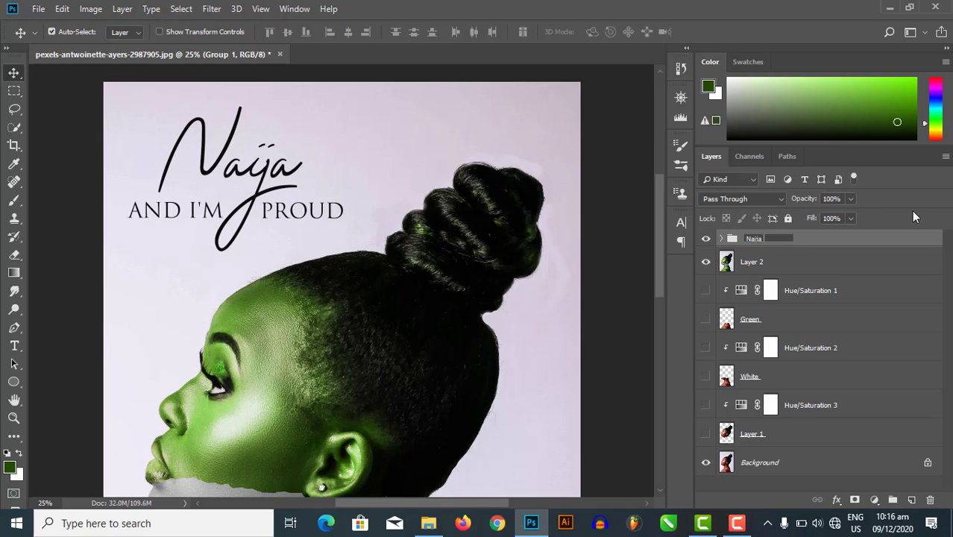
type("text")
key("Return")
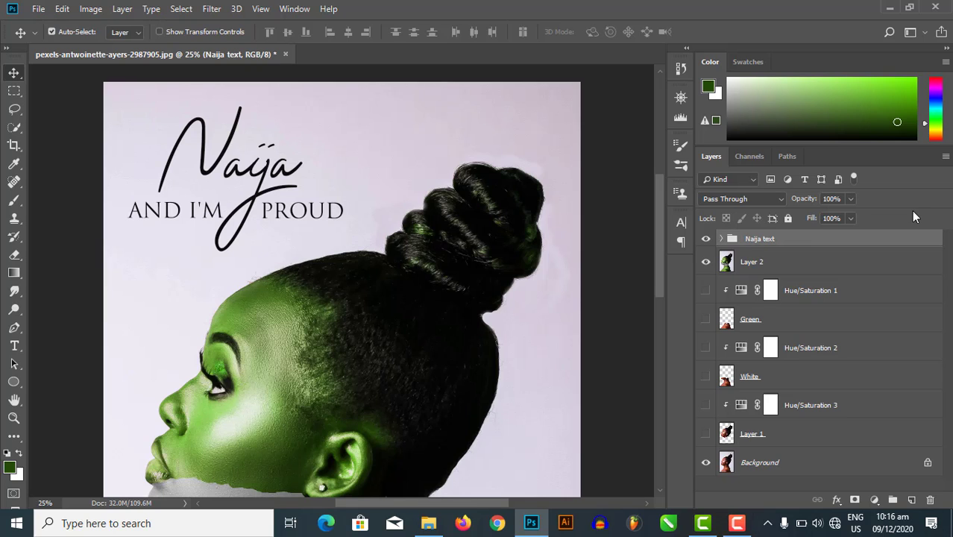
Step: Move the whole "Naija text" group slightly right and up in the empty background above the head
key("ctrl+minus")
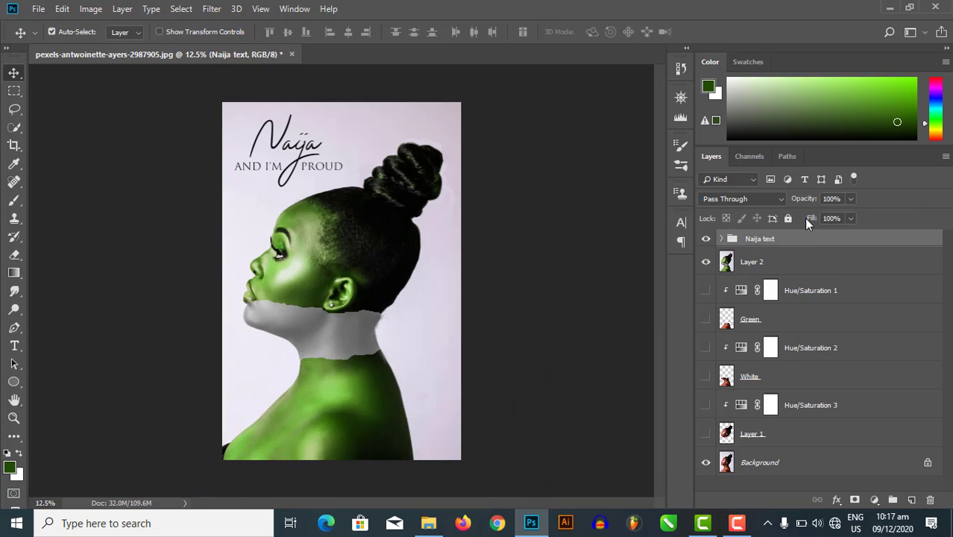
key("ctrl+t")
left_click_drag(330, 172, 339, 170)
left_click(631, 32)
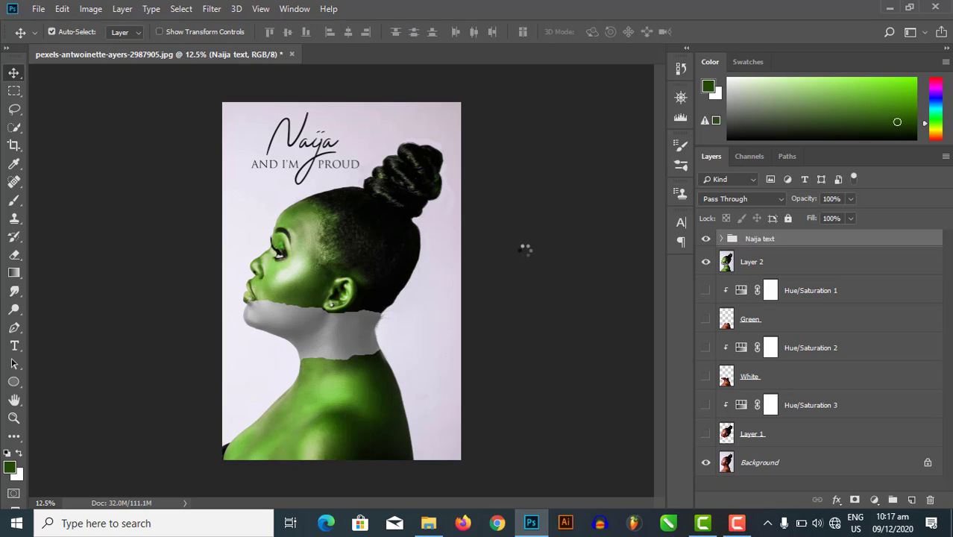
key("ctrl+minus")
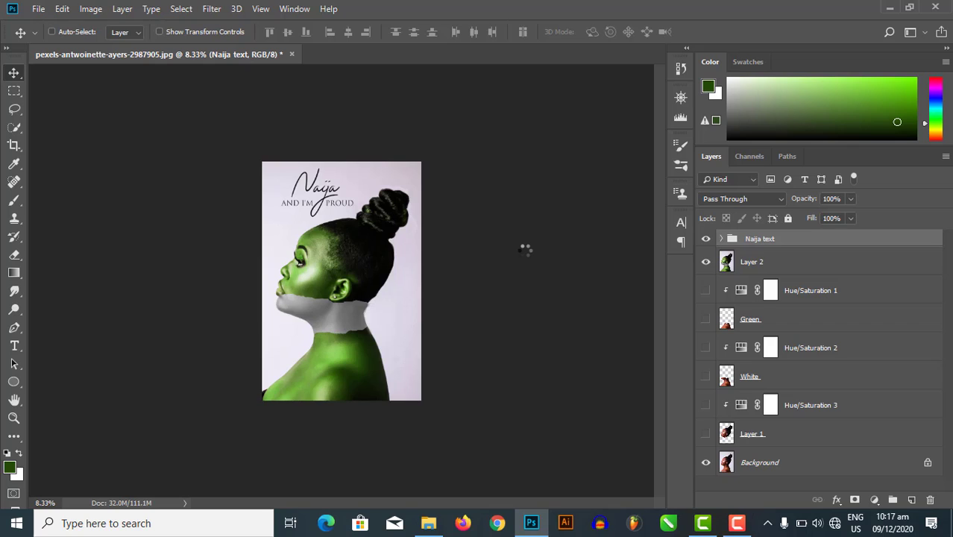
key("ctrl+plus")
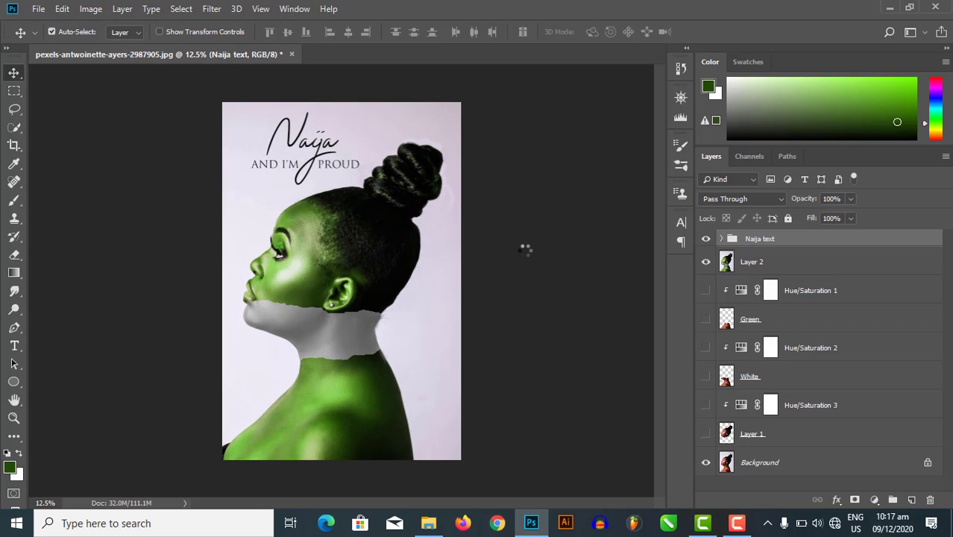